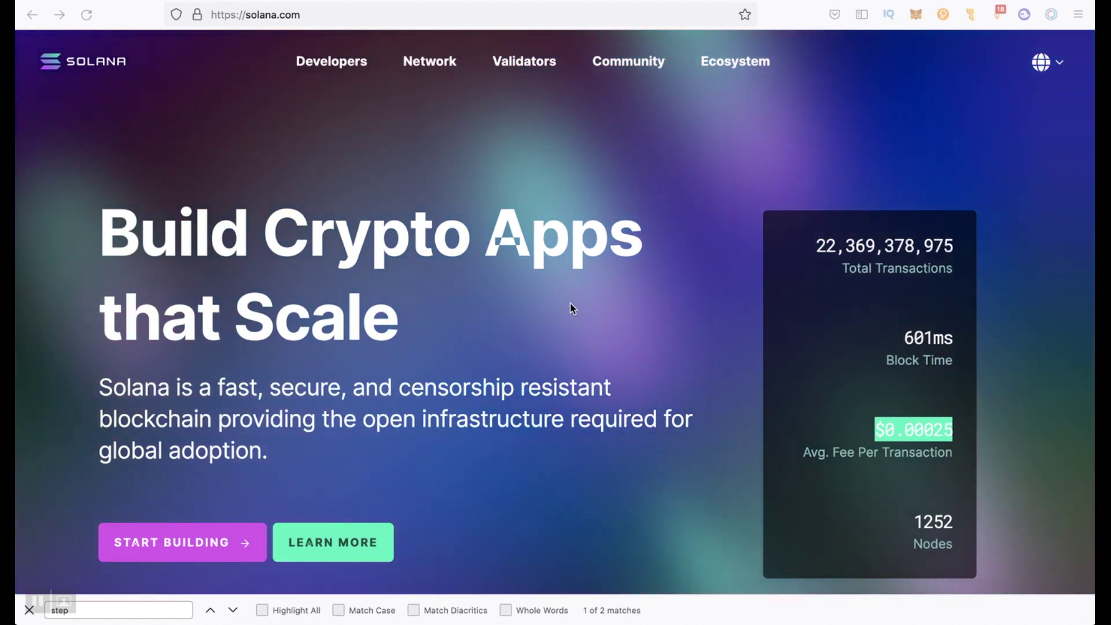
Open the Solana ecosystem directory and scroll through its project cards
{"action": "left_click", "coordinate": [727, 68]}
{"action": "scroll", "coordinate": [716, 385], "scroll_direction": "down", "scroll_amount": 5}
{"action": "scroll", "coordinate": [715, 385], "scroll_direction": "up", "scroll_amount": 1}
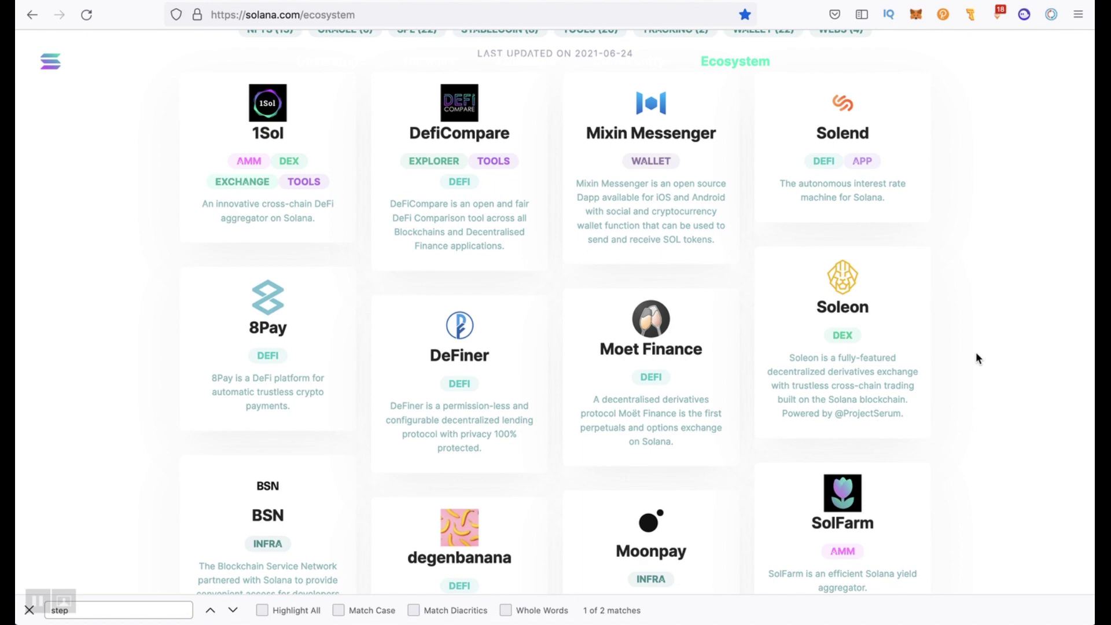
{"action": "scroll", "coordinate": [977, 357], "scroll_direction": "down", "scroll_amount": 3}
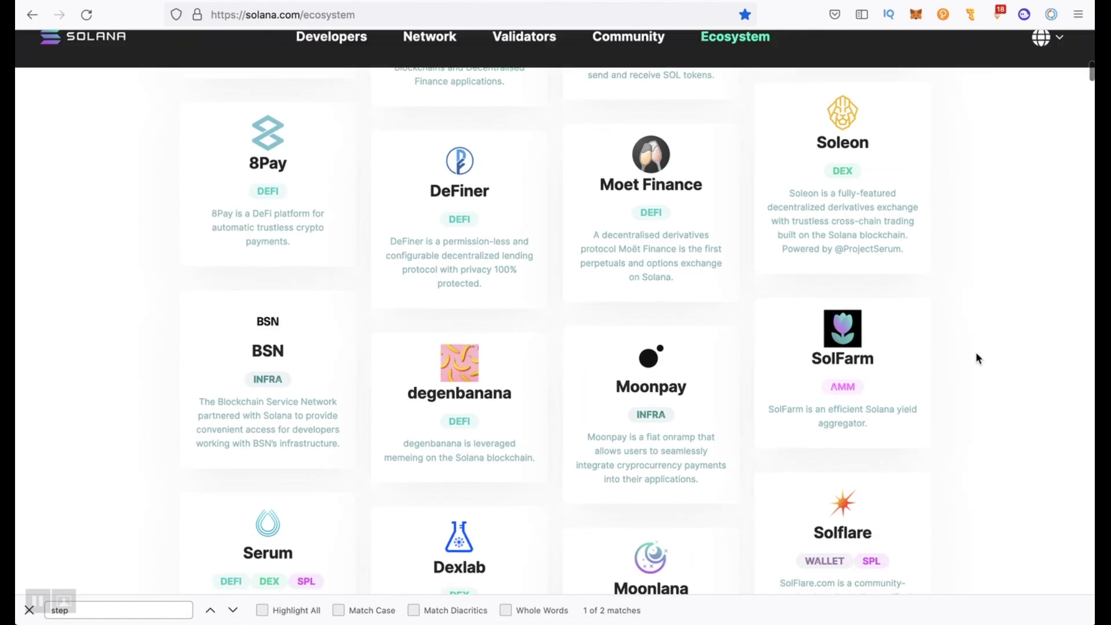
{"action": "scroll", "coordinate": [976, 357], "scroll_direction": "up", "scroll_amount": 8}
{"action": "scroll", "coordinate": [976, 357], "scroll_direction": "down", "scroll_amount": 2}
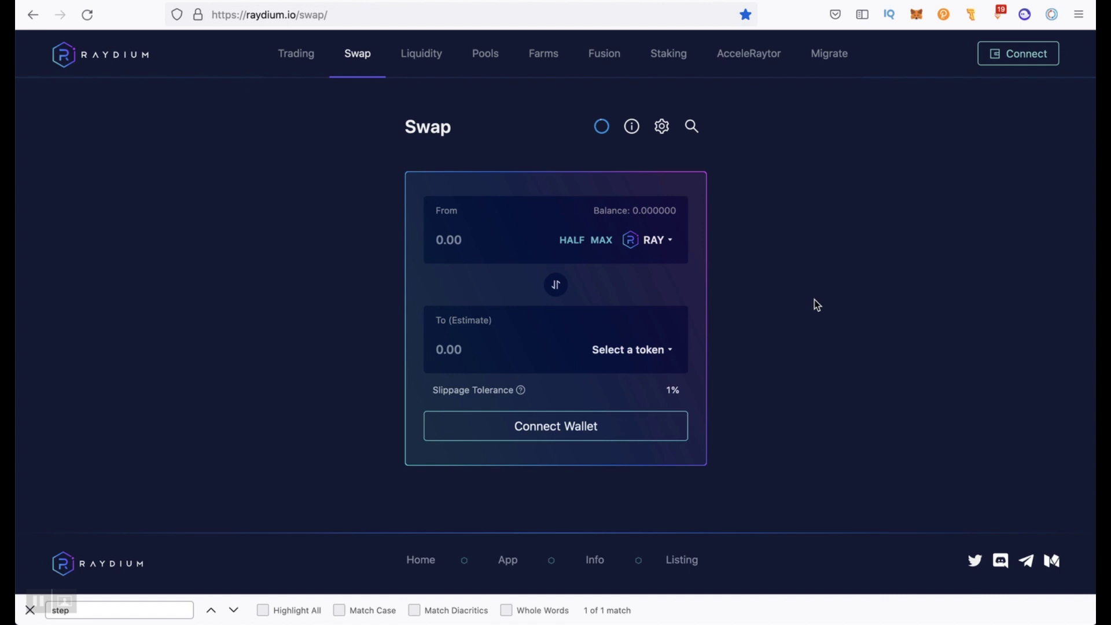
Connect the Phantom wallet to Raydium, then show the Fusion pools list
{"action": "left_click", "coordinate": [1019, 55]}
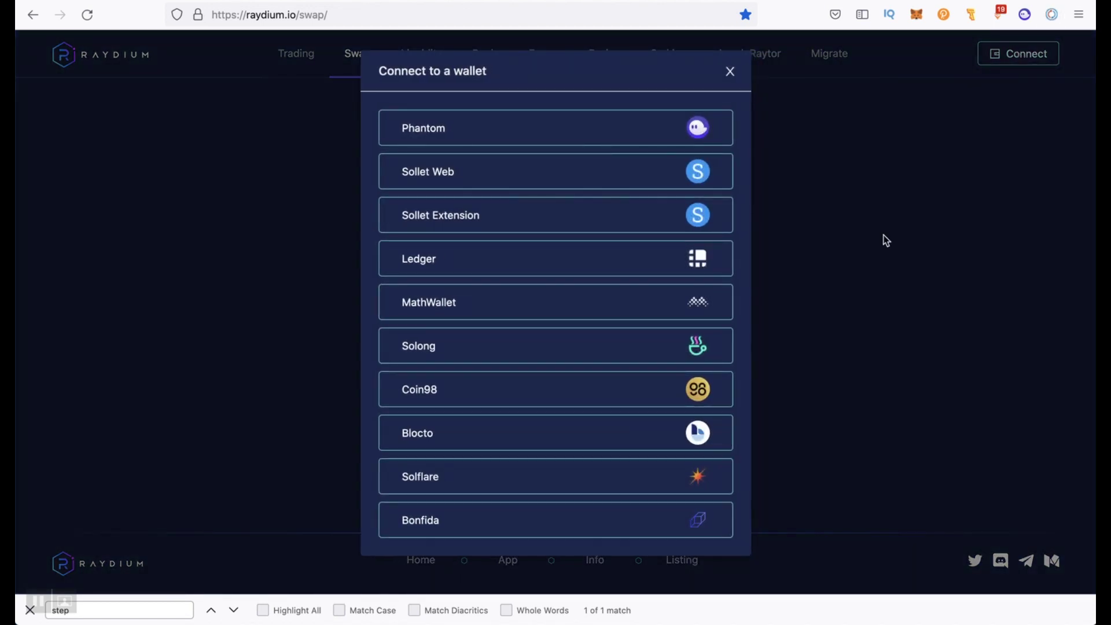
{"action": "left_click", "coordinate": [658, 130]}
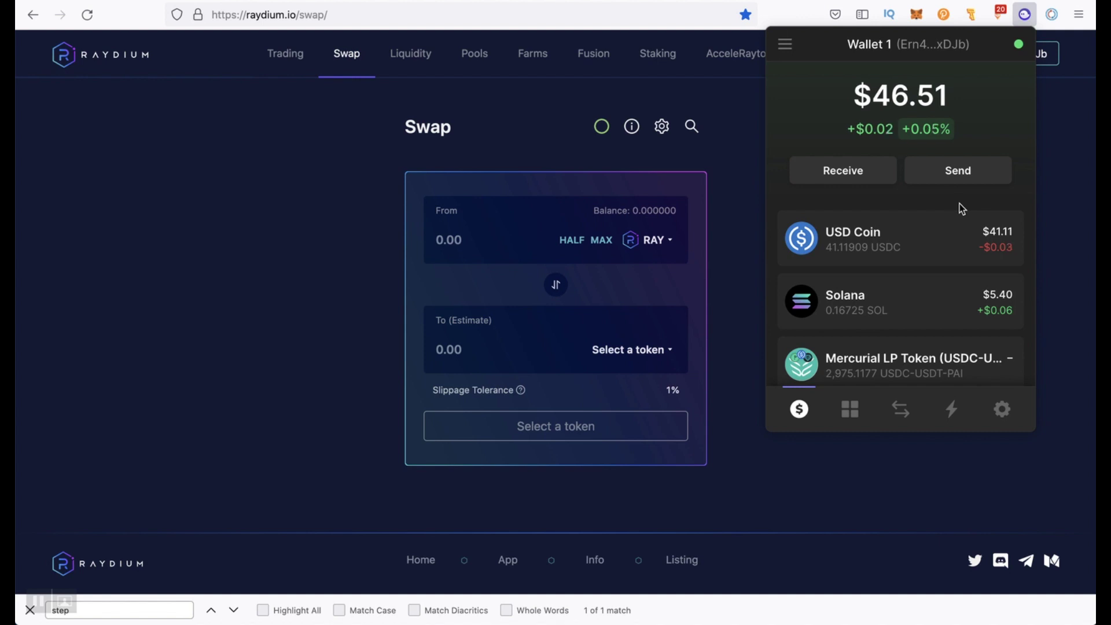
{"action": "left_click", "coordinate": [594, 53]}
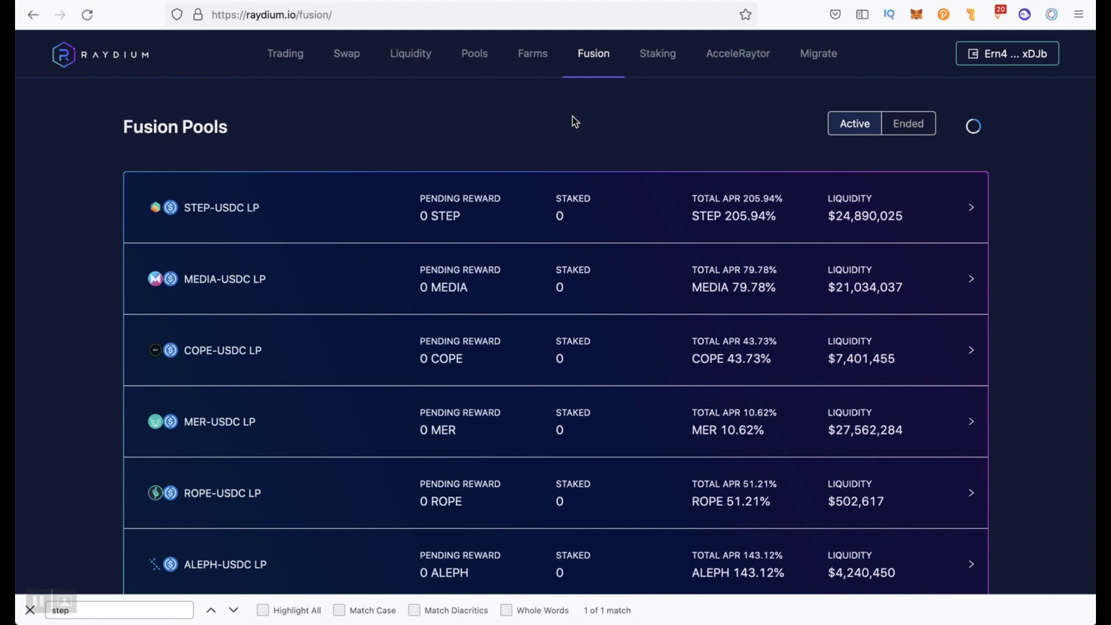
Show permissionless pools sorted with the highest 1y Fees / Liquidity first
{"action": "left_click", "coordinate": [471, 56]}
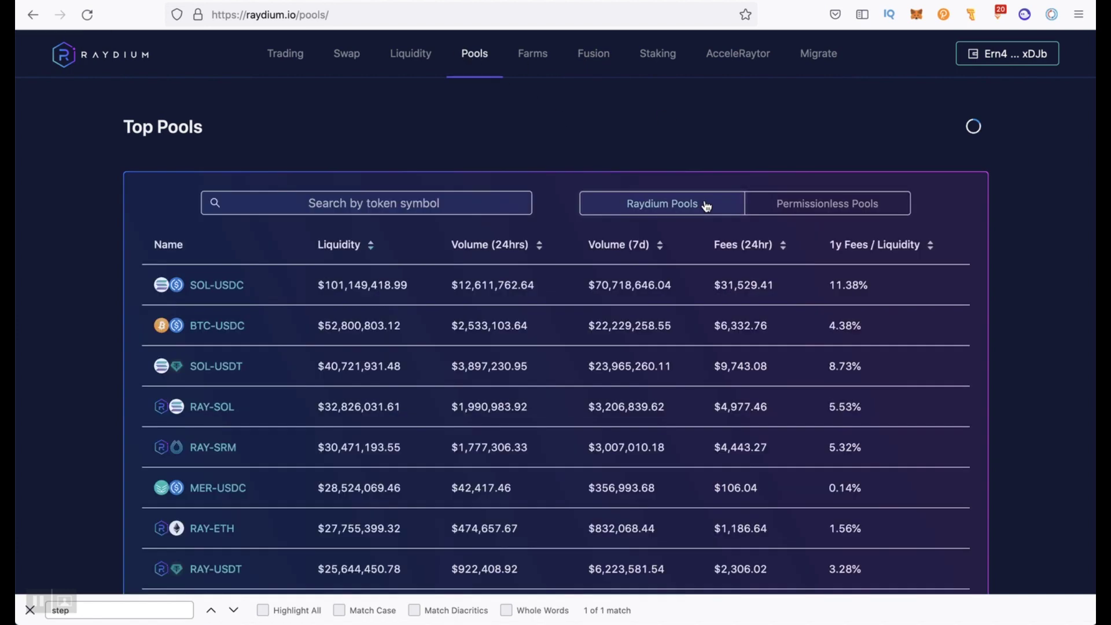
{"action": "left_click", "coordinate": [768, 206]}
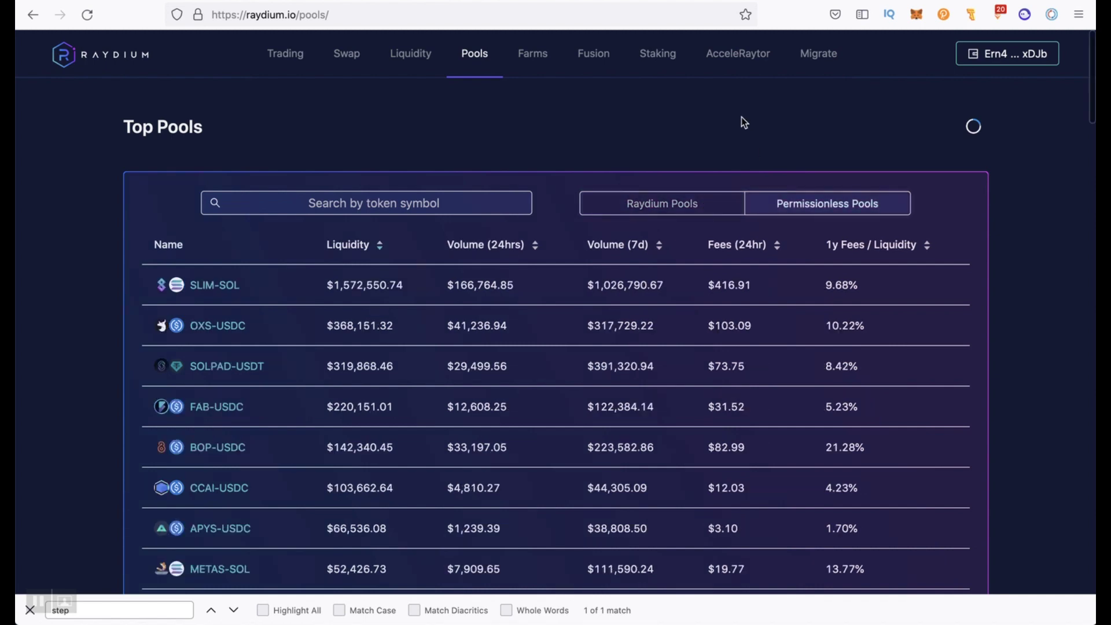
{"action": "left_click", "coordinate": [661, 204]}
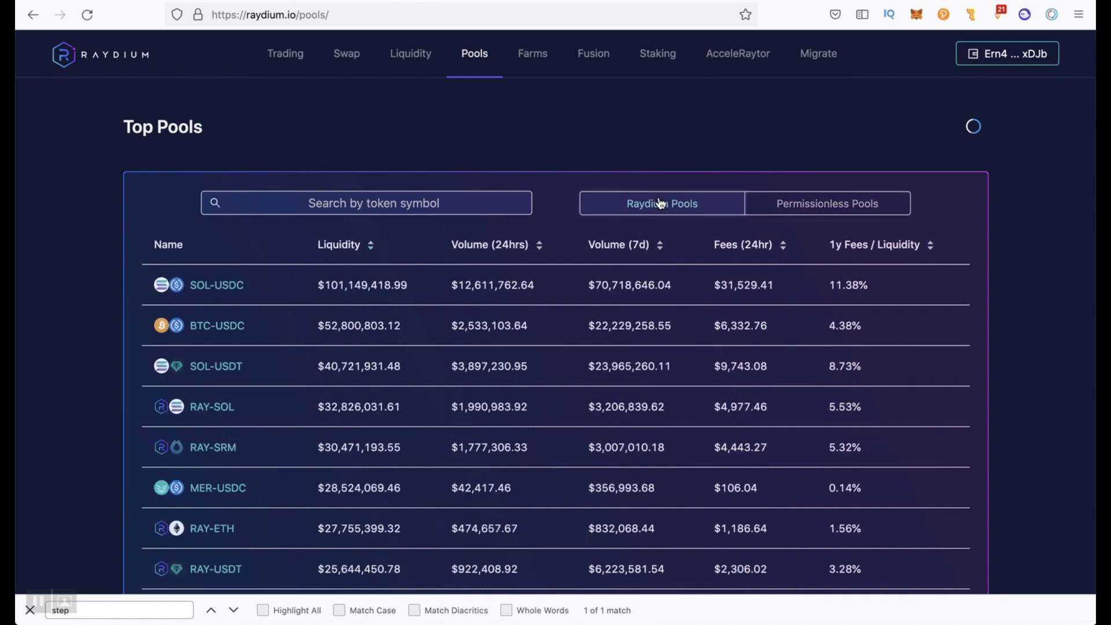
{"action": "left_click", "coordinate": [805, 206]}
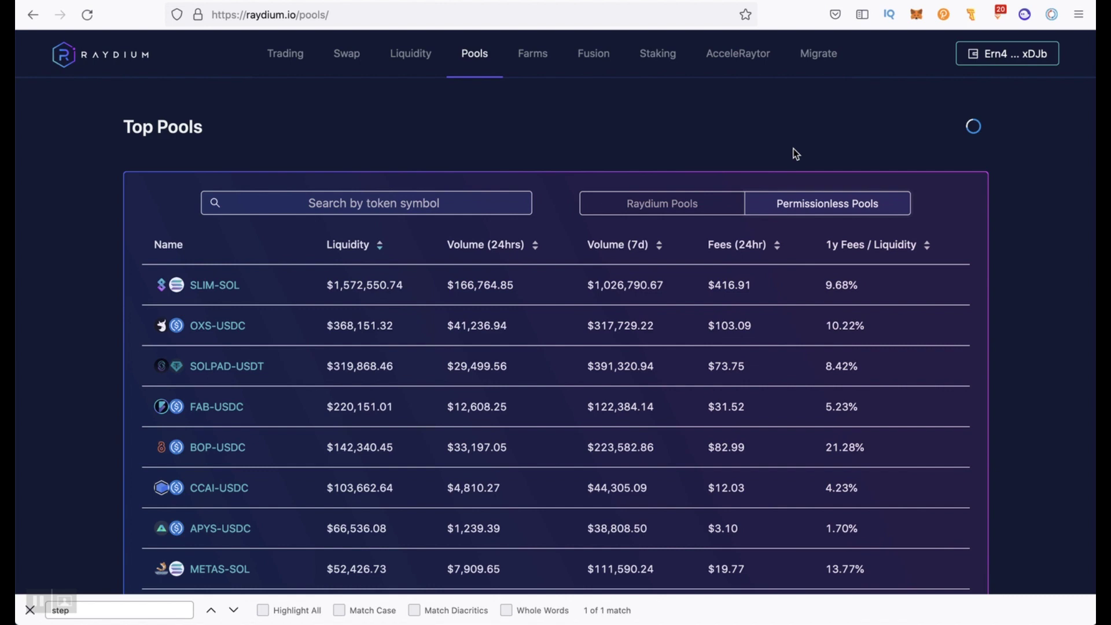
{"action": "left_click", "coordinate": [839, 250]}
{"action": "left_click", "coordinate": [924, 255]}
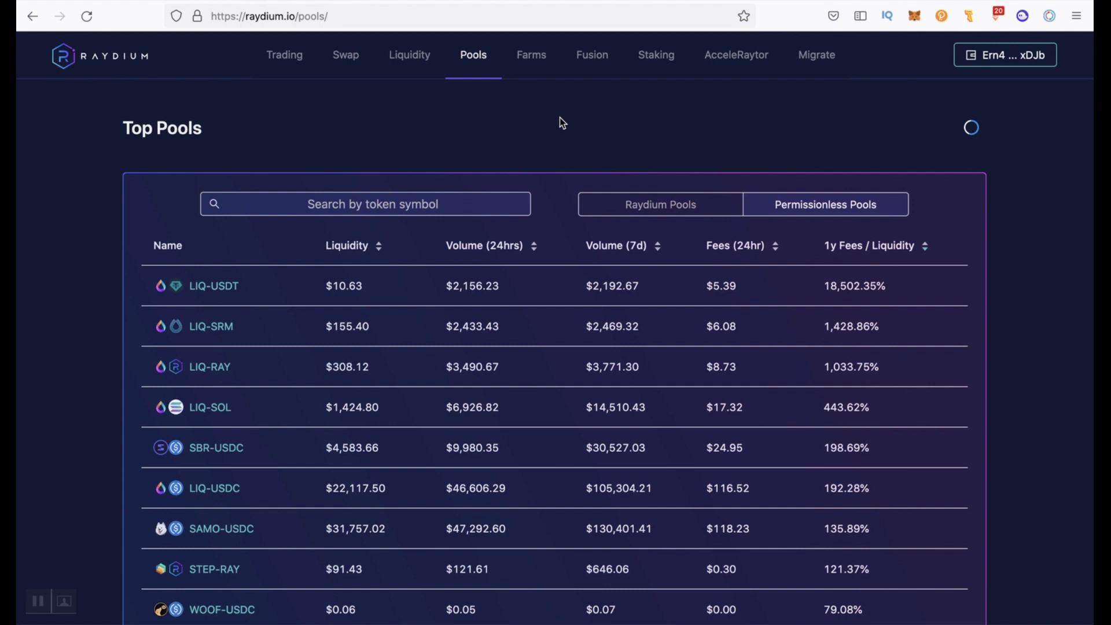
{"action": "left_click", "coordinate": [532, 57]}
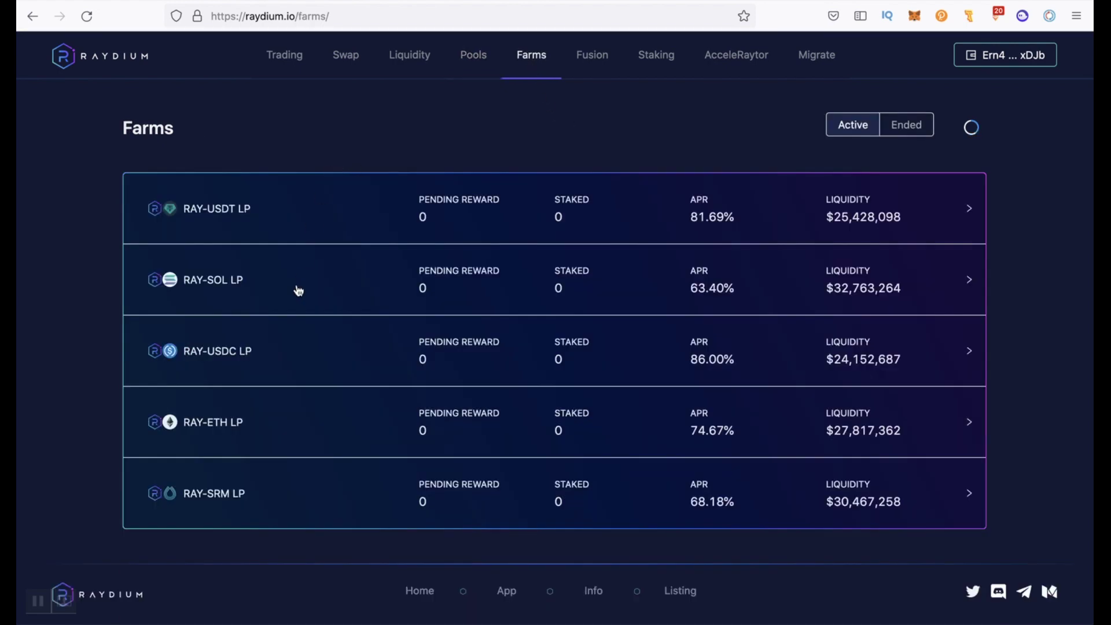
Expand the RAY-USDT LP farm to view its staking and reward details
{"action": "left_click", "coordinate": [328, 213]}
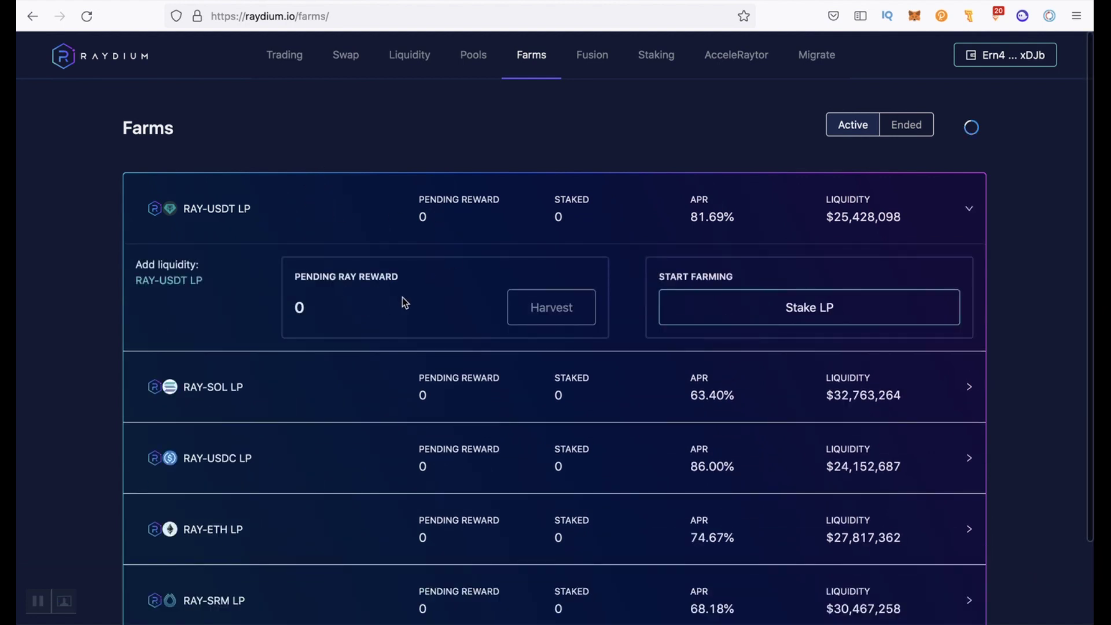
{"action": "scroll", "coordinate": [404, 302], "scroll_direction": "down", "scroll_amount": 1}
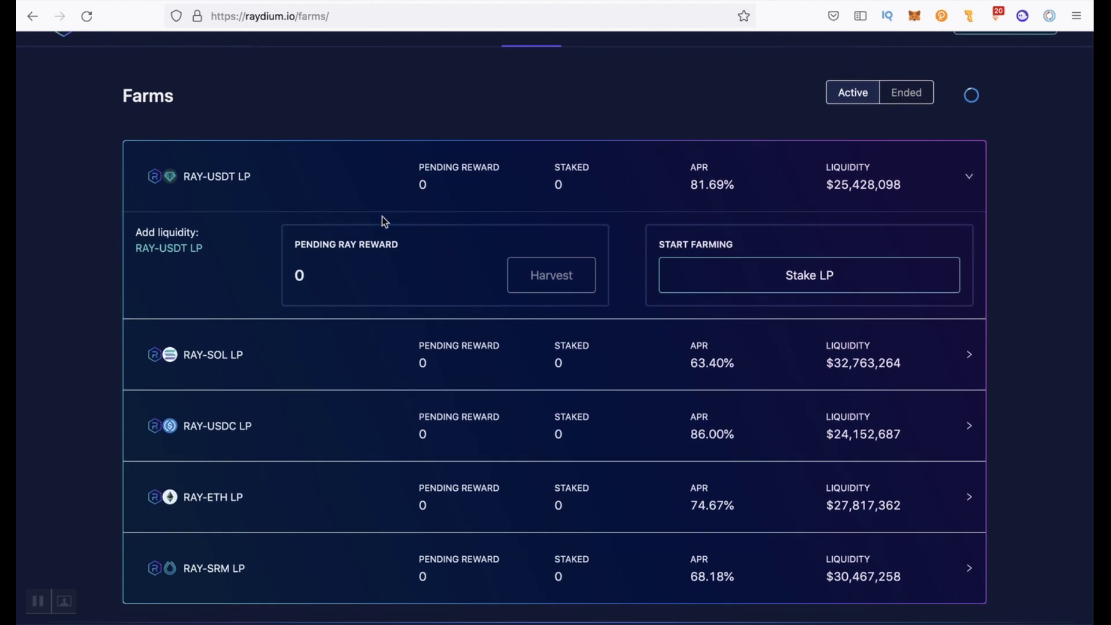
{"action": "scroll", "coordinate": [415, 200], "scroll_direction": "up", "scroll_amount": 1}
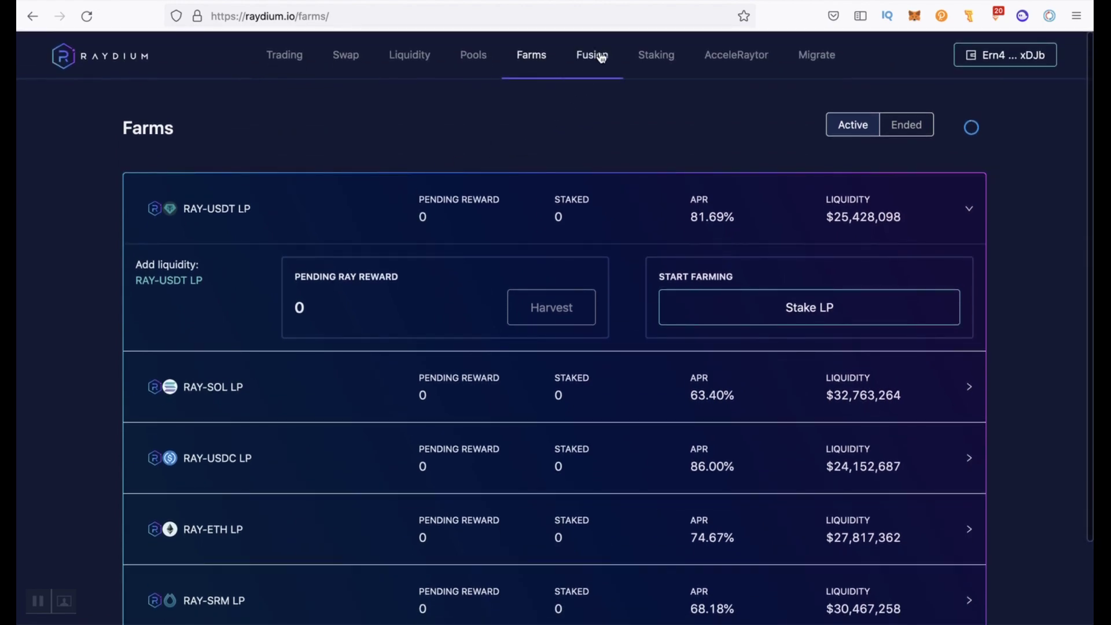
Browse the Fusion pools list, then return to Farms and re-expand RAY-USDT LP
{"action": "left_click", "coordinate": [603, 56]}
{"action": "scroll", "coordinate": [473, 139], "scroll_direction": "down", "scroll_amount": 4}
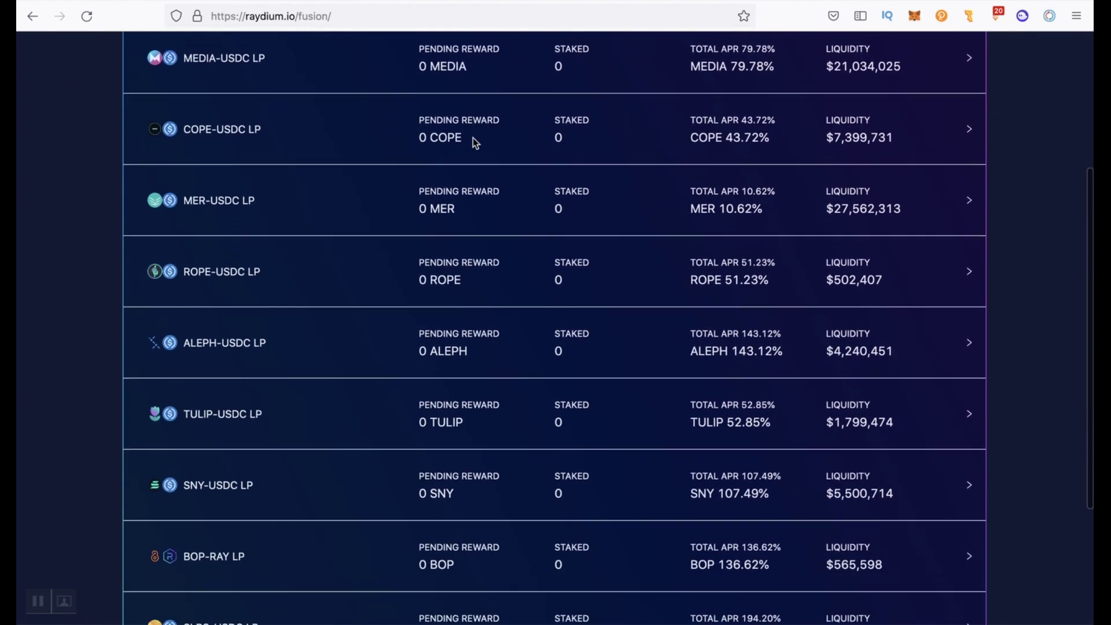
{"action": "scroll", "coordinate": [474, 139], "scroll_direction": "down", "scroll_amount": 2}
{"action": "scroll", "coordinate": [472, 141], "scroll_direction": "up", "scroll_amount": 6}
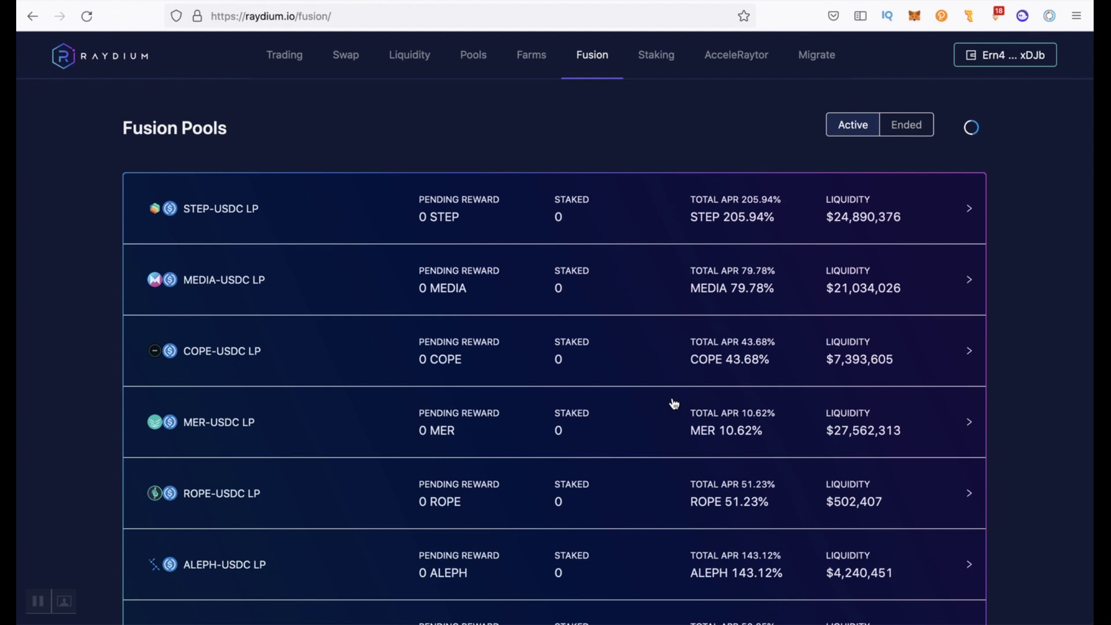
{"action": "left_click", "coordinate": [523, 60]}
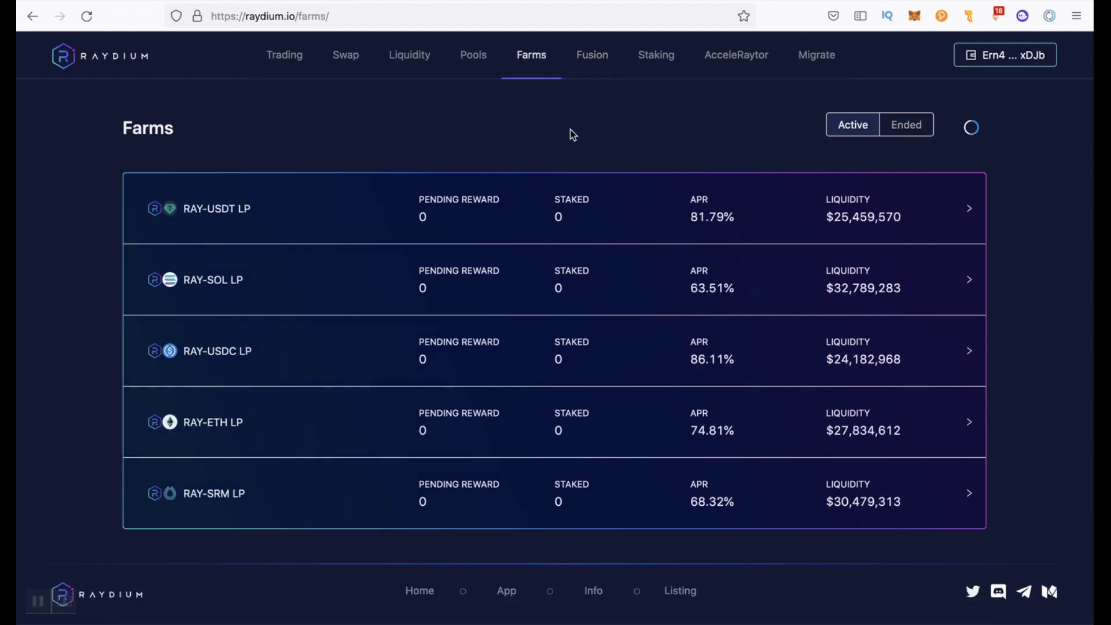
{"action": "left_click", "coordinate": [565, 209]}
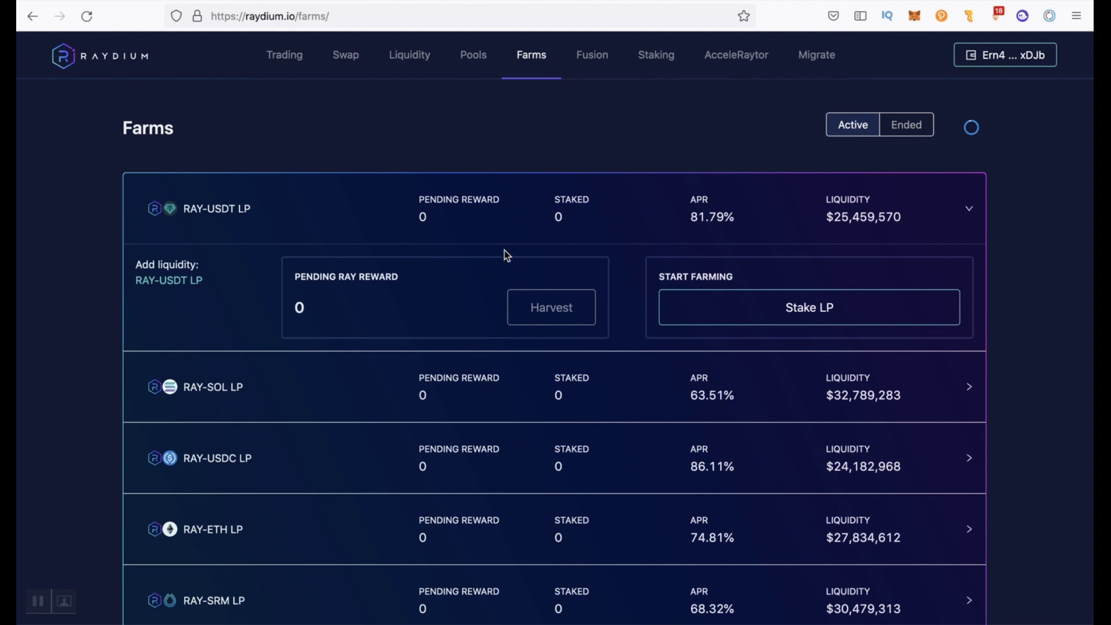
{"action": "left_click", "coordinate": [654, 60]}
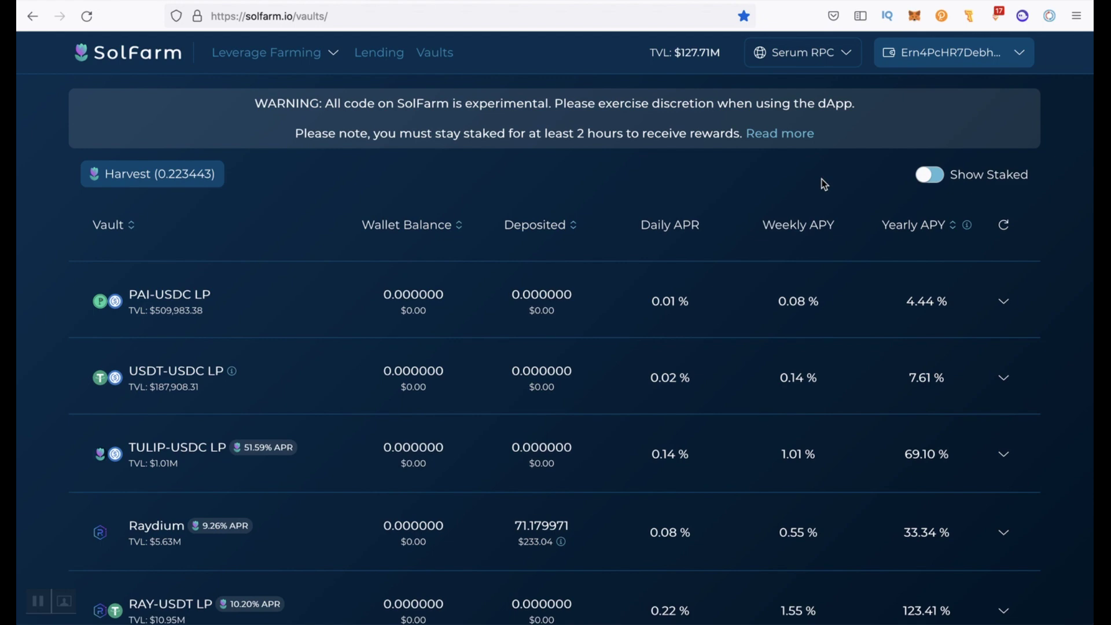
Turn on Show Staked so SolFarm lists only vaults with staked deposits
{"action": "scroll", "coordinate": [825, 184], "scroll_direction": "down", "scroll_amount": 3}
{"action": "scroll", "coordinate": [825, 184], "scroll_direction": "up", "scroll_amount": 3}
{"action": "left_click", "coordinate": [931, 174]}
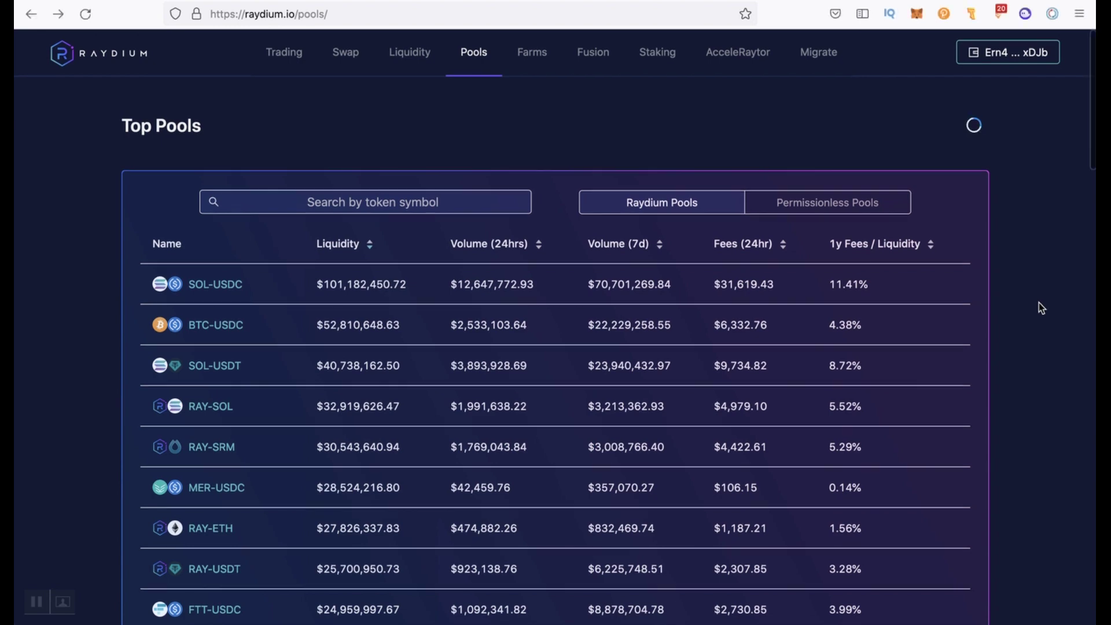
Scroll further down Raydium's top pools table
{"action": "scroll", "coordinate": [1042, 308], "scroll_direction": "down", "scroll_amount": 10}
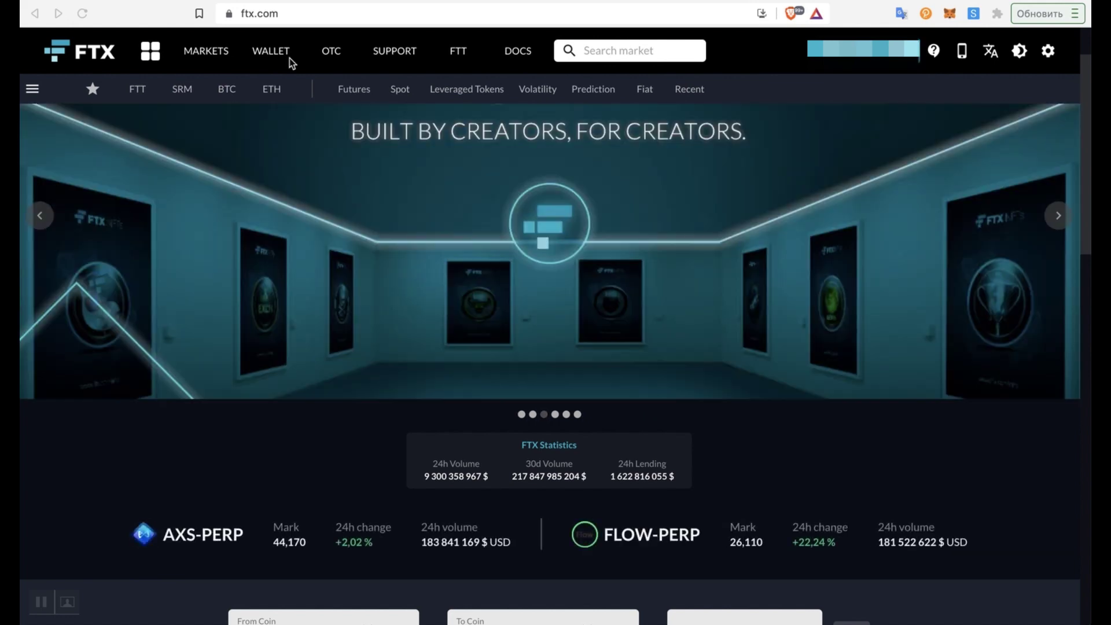
Prepare an FTX USDC withdrawal of the full 42,12971329 balance to the Phantom address
{"action": "left_click", "coordinate": [271, 52]}
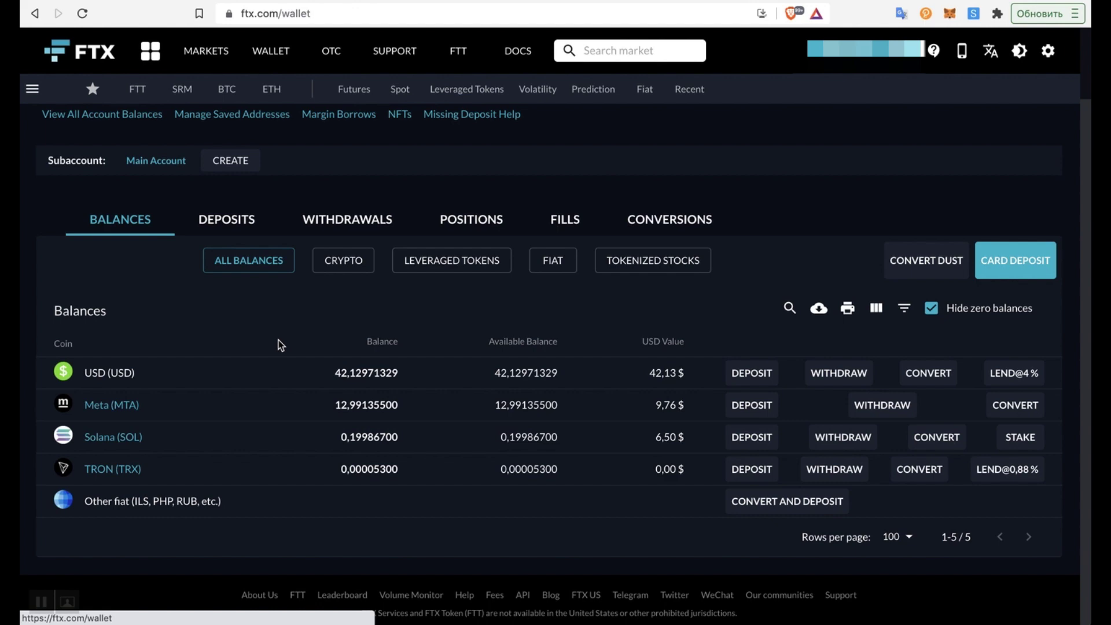
{"action": "left_click", "coordinate": [839, 373]}
{"action": "left_click", "coordinate": [410, 268]}
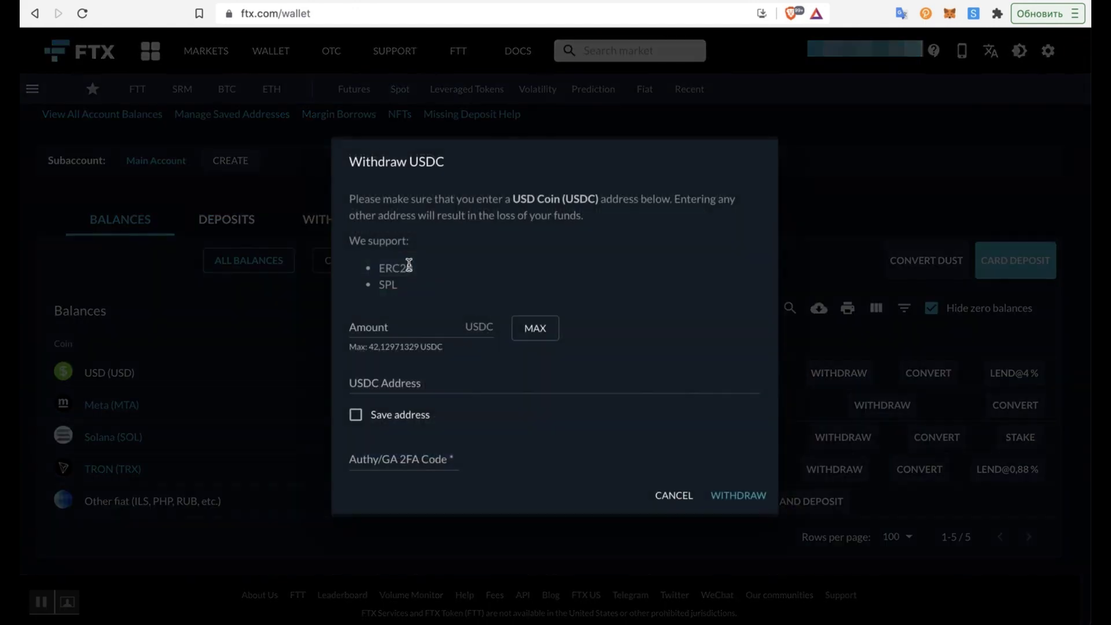
{"action": "left_click", "coordinate": [527, 333]}
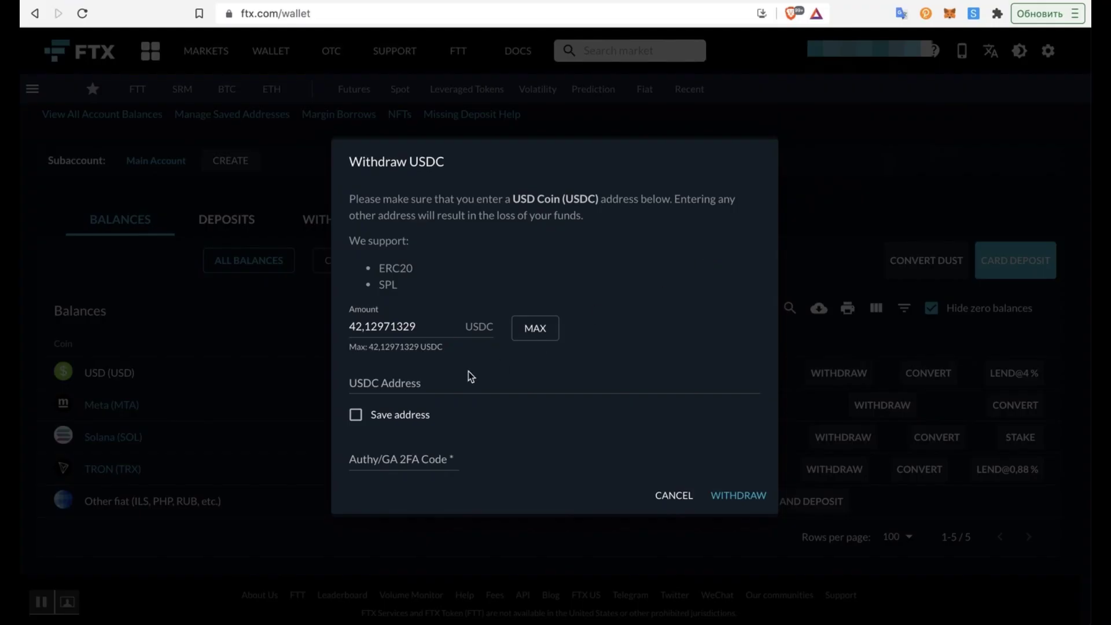
{"action": "left_click", "coordinate": [463, 379]}
{"action": "type", "text": "Ern4PcHR7DebhF1ugFMD4haSPuRWDG8HHDwqku2PxDJb"}
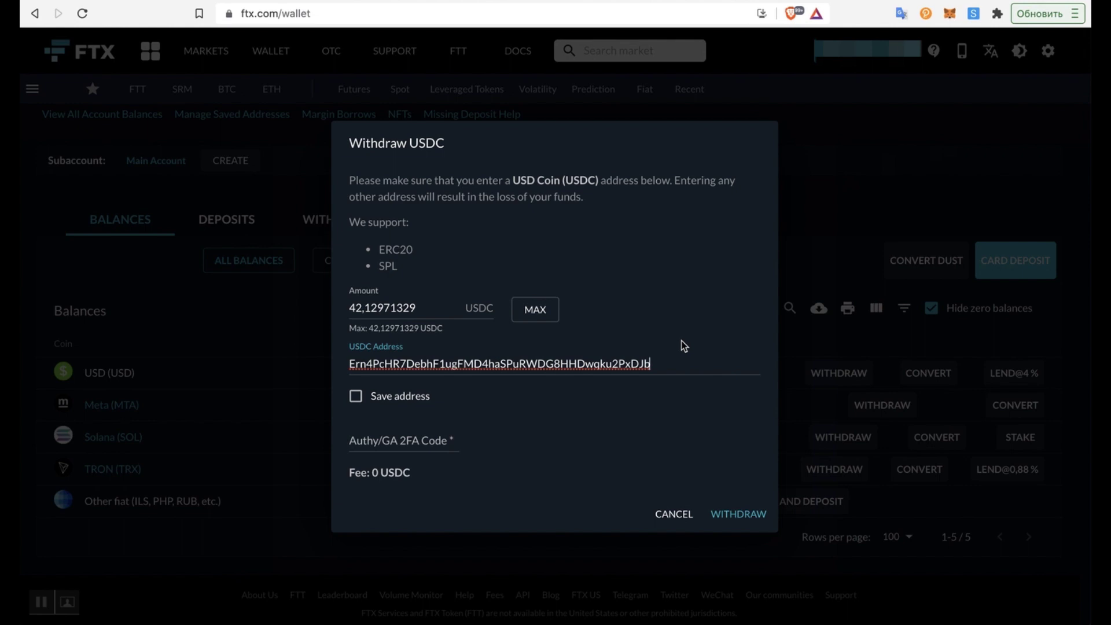
{"action": "mouse_move", "coordinate": [411, 477]}
{"action": "left_mouse_down"}
{"action": "mouse_move", "coordinate": [369, 476]}
{"action": "mouse_move", "coordinate": [419, 471]}
{"action": "left_mouse_up"}
Enter the two-factor authentication code and submit the USDC withdrawal
{"action": "left_click", "coordinate": [412, 456]}
{"action": "key", "text": "ctrl+v"}
{"action": "left_click", "coordinate": [741, 514]}
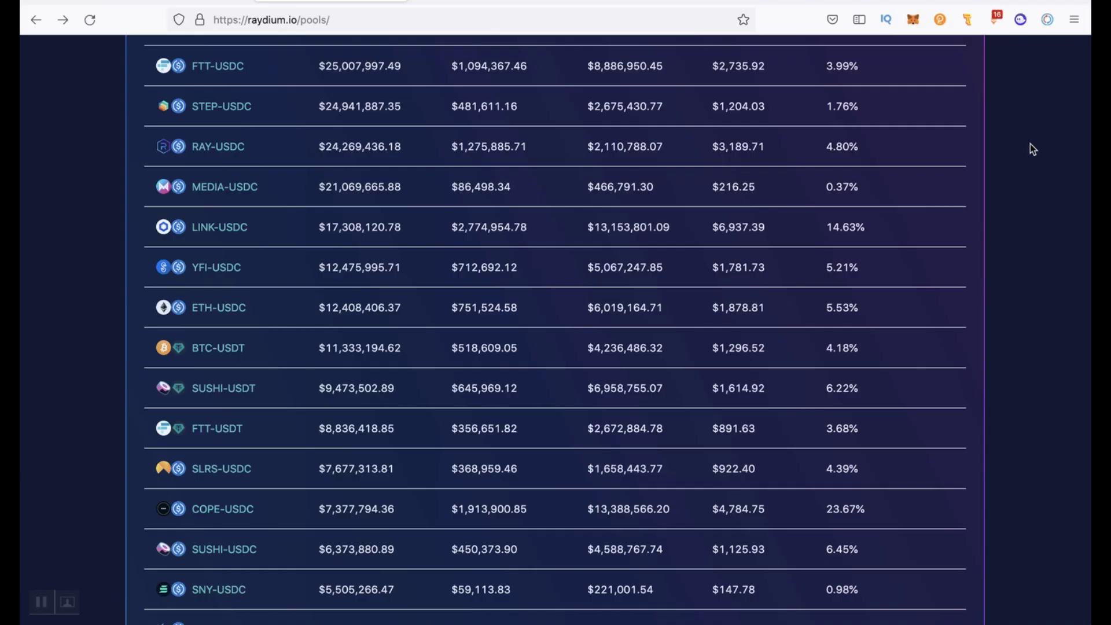
Check balances in the Phantom wallet panel, then close it
{"action": "left_click", "coordinate": [1020, 20]}
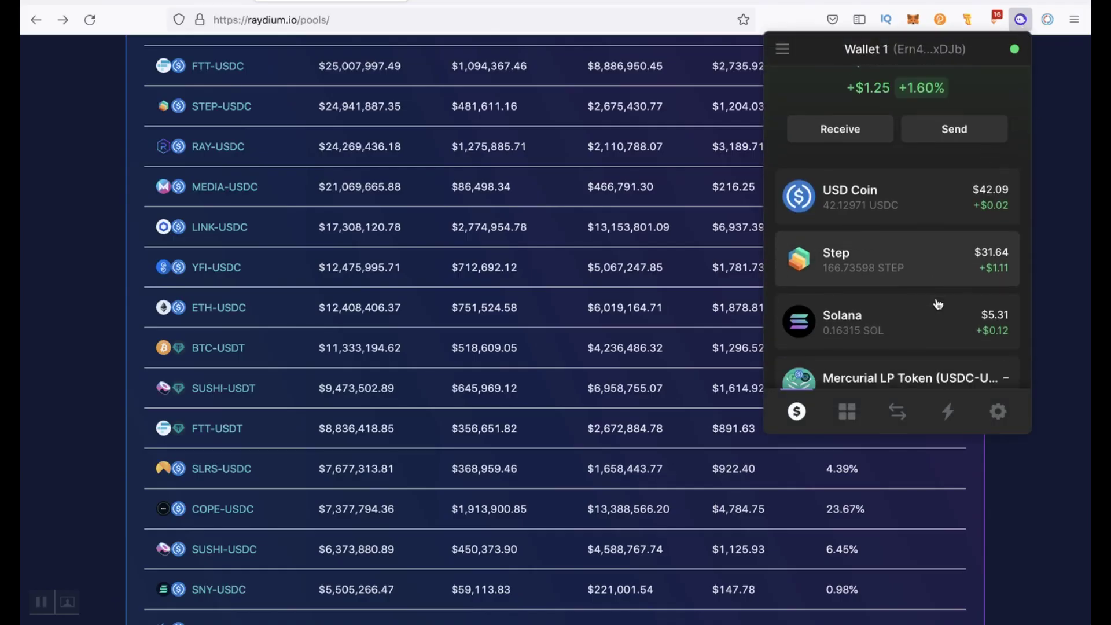
{"action": "scroll", "coordinate": [909, 246], "scroll_direction": "down", "scroll_amount": 1}
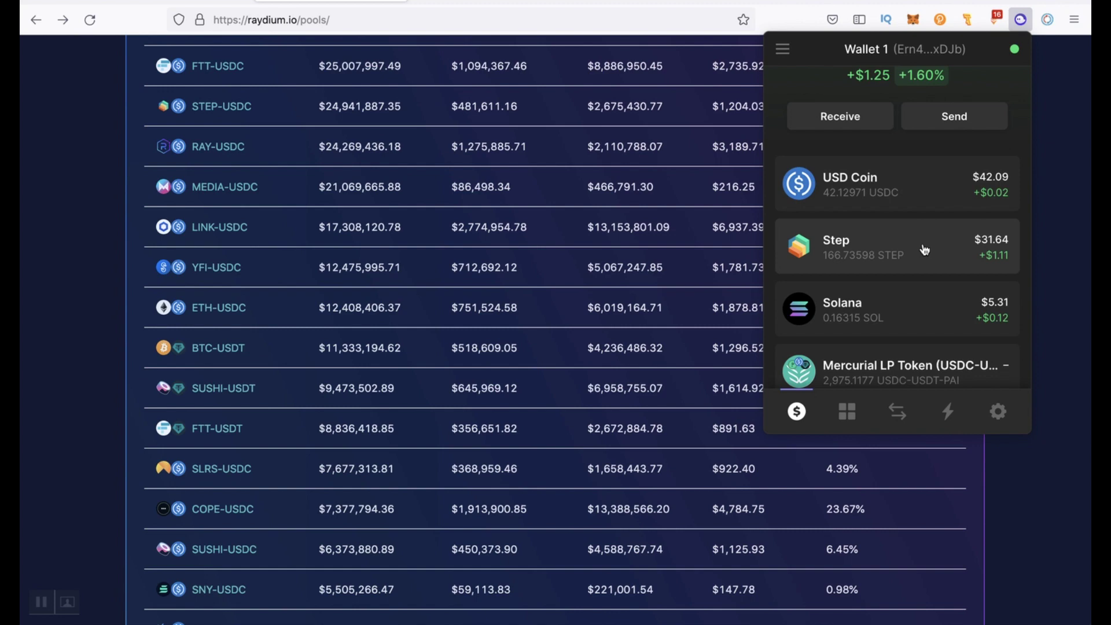
{"action": "left_click", "coordinate": [1066, 171]}
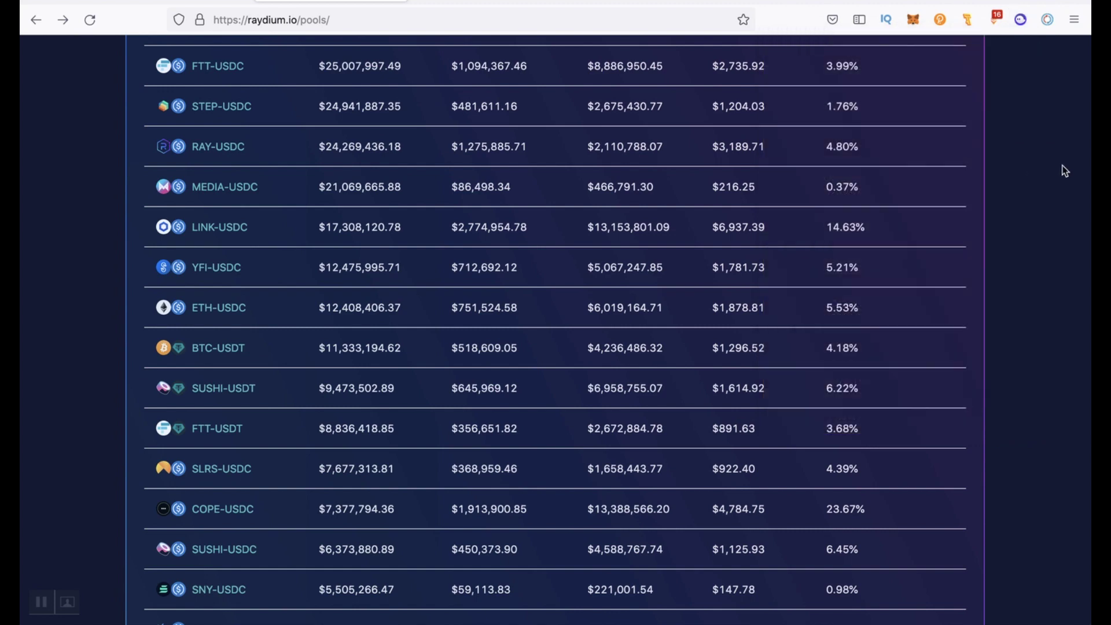
{"action": "left_click", "coordinate": [222, 107]}
Supply the full 166.735979286 STEP with 31.966394 USDC and review the resulting LP position
{"action": "left_click", "coordinate": [594, 244]}
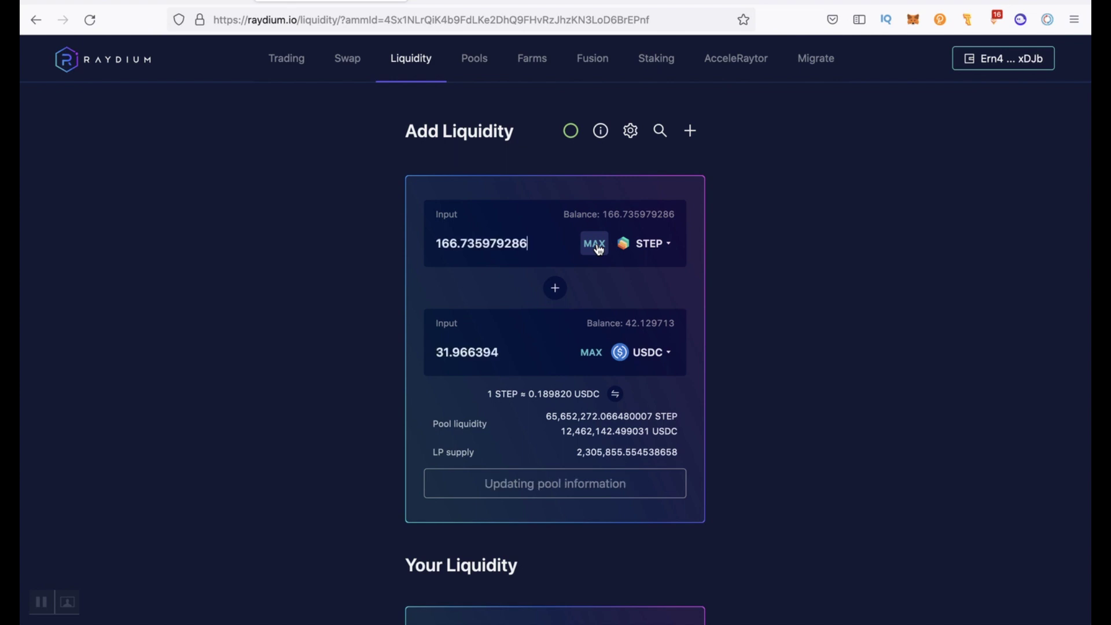
{"action": "scroll", "coordinate": [640, 491], "scroll_direction": "down", "scroll_amount": 2}
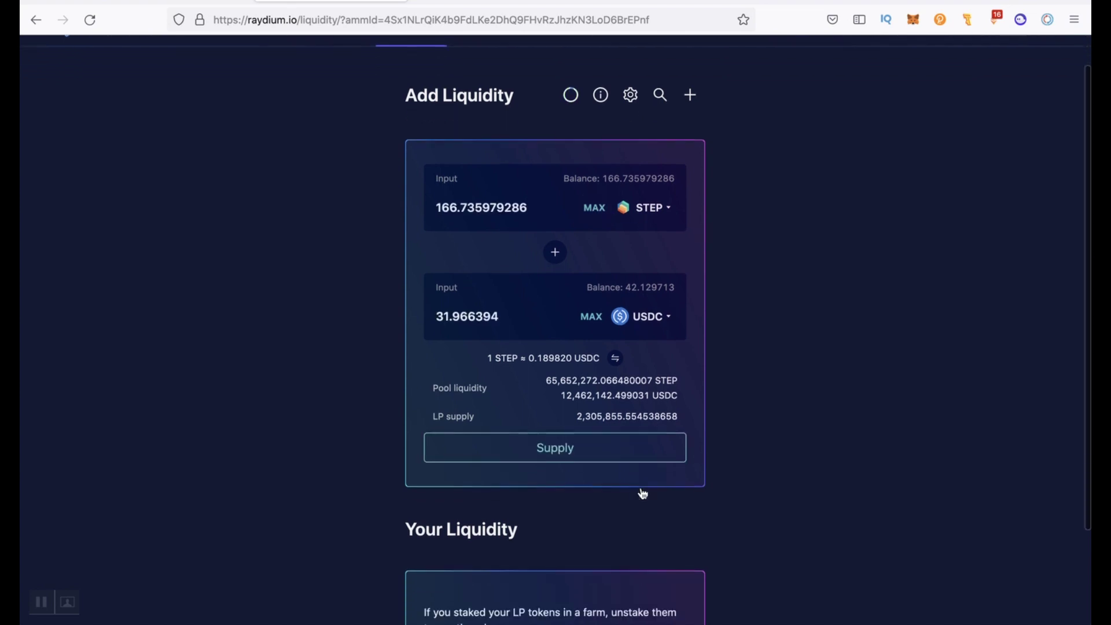
{"action": "left_click", "coordinate": [619, 411]}
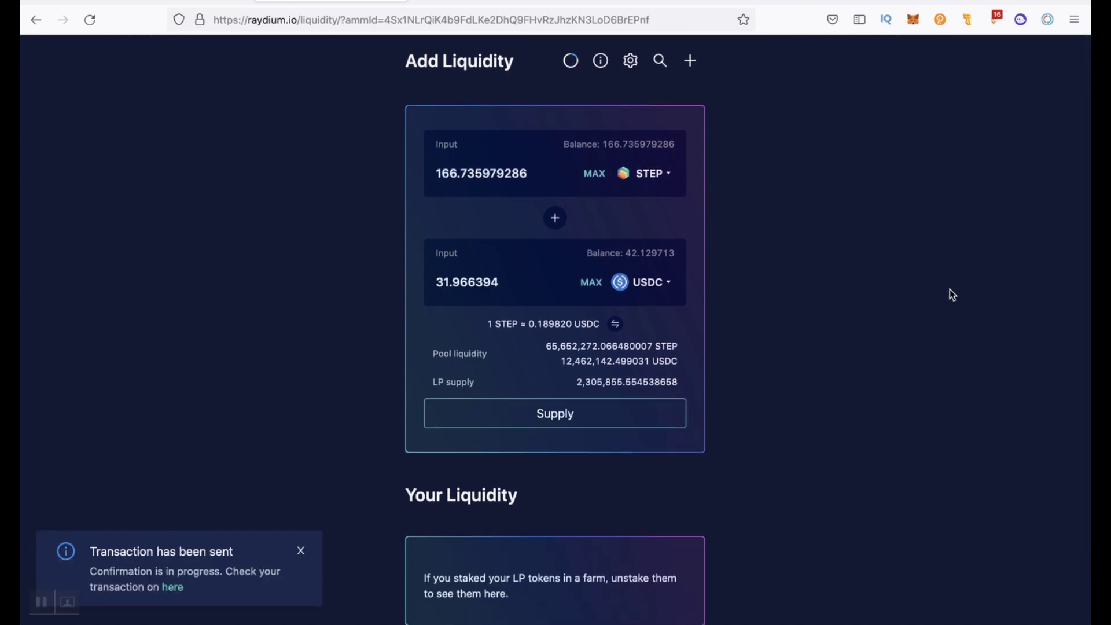
{"action": "scroll", "coordinate": [893, 346], "scroll_direction": "down", "scroll_amount": 3}
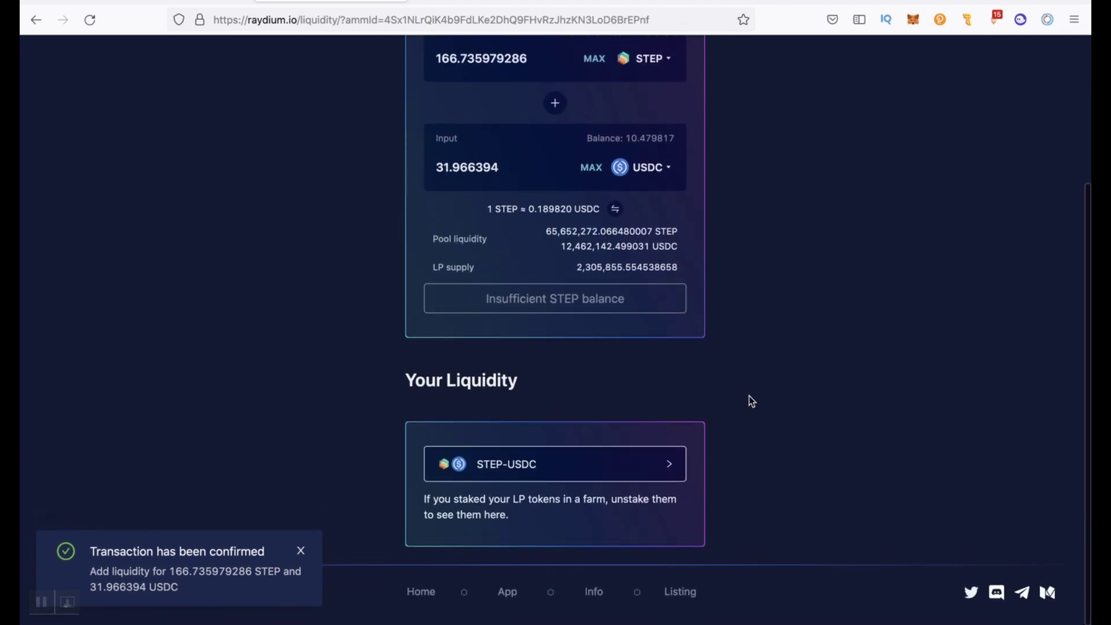
{"action": "left_click", "coordinate": [550, 464]}
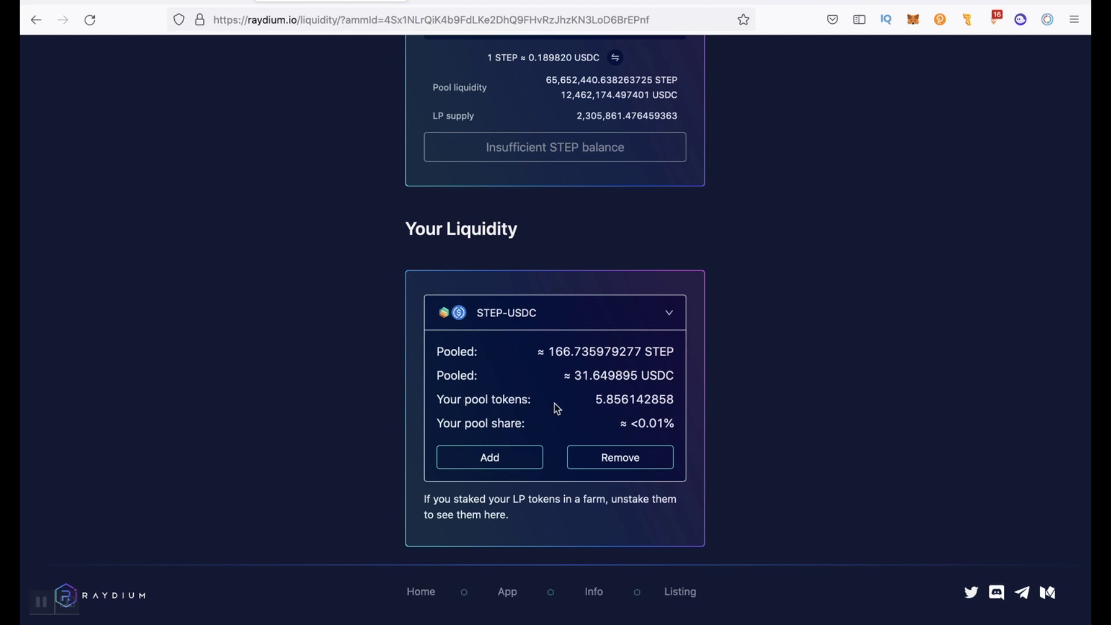
{"action": "scroll", "coordinate": [557, 410], "scroll_direction": "up", "scroll_amount": 10}
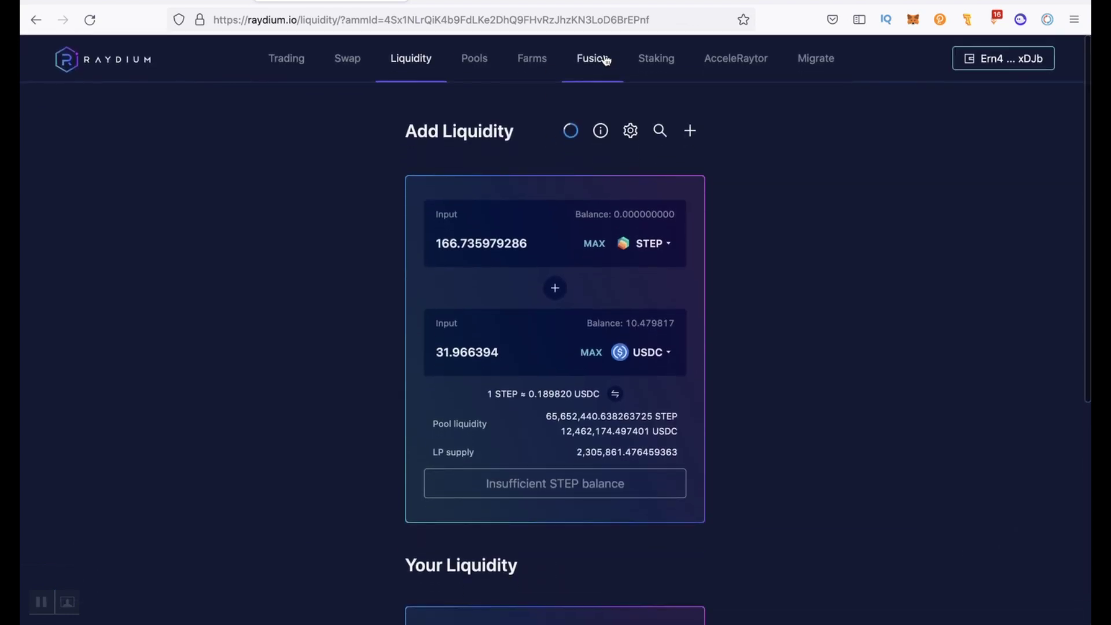
{"action": "left_click", "coordinate": [597, 60]}
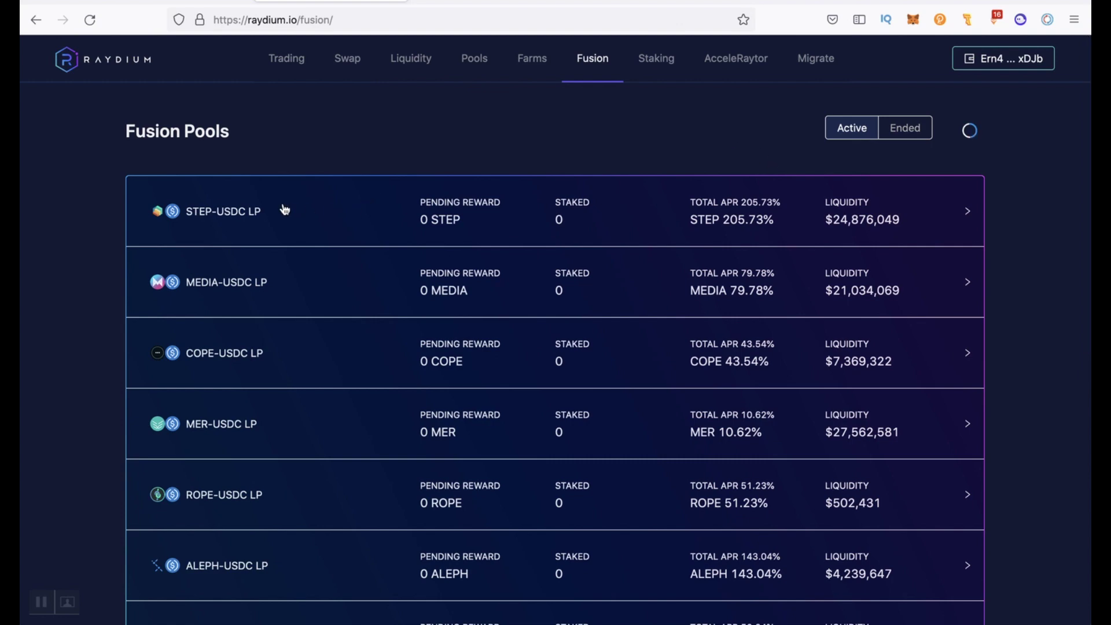
Stake the full 5.856142858 STEP-USDC LP balance and approve the transaction in Phantom
{"action": "left_click", "coordinate": [285, 209]}
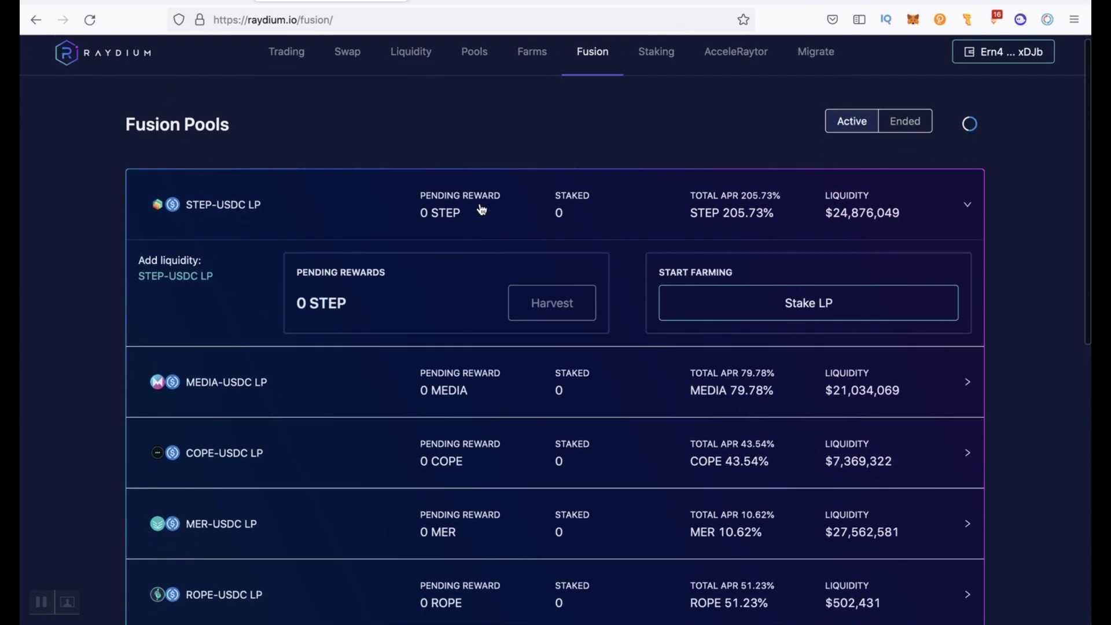
{"action": "left_click", "coordinate": [746, 307]}
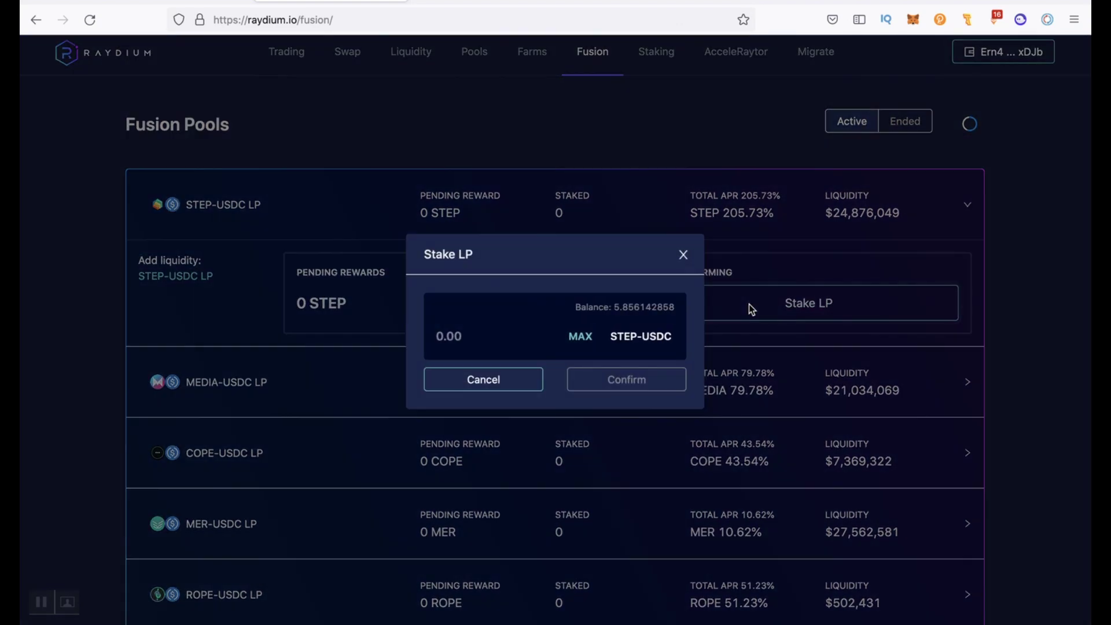
{"action": "left_click", "coordinate": [576, 335]}
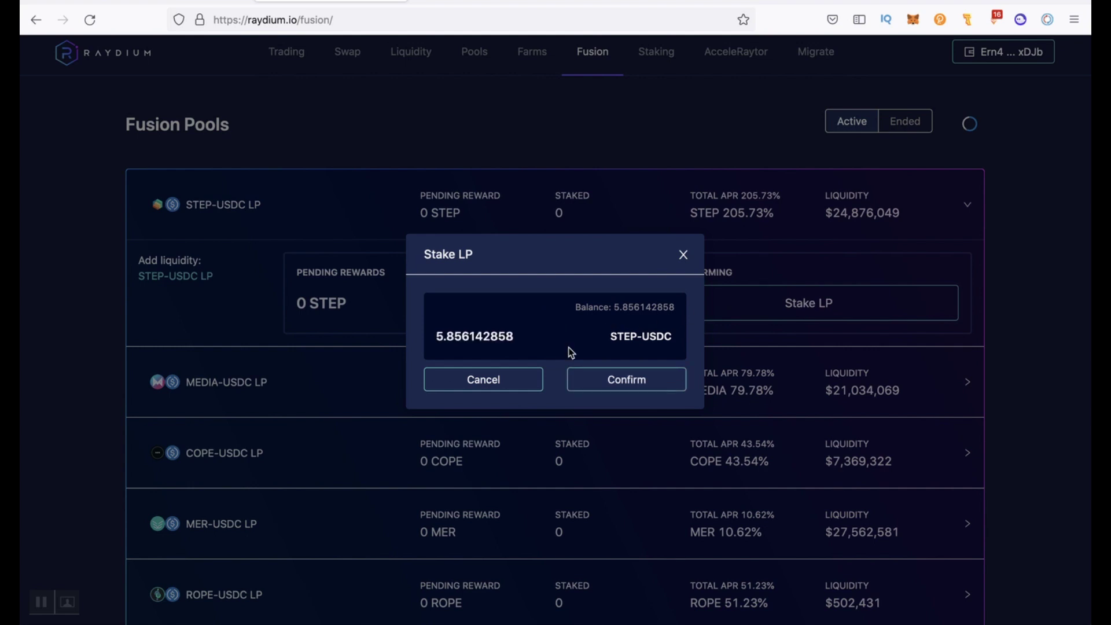
{"action": "left_click", "coordinate": [587, 382]}
{"action": "left_click", "coordinate": [1015, 375]}
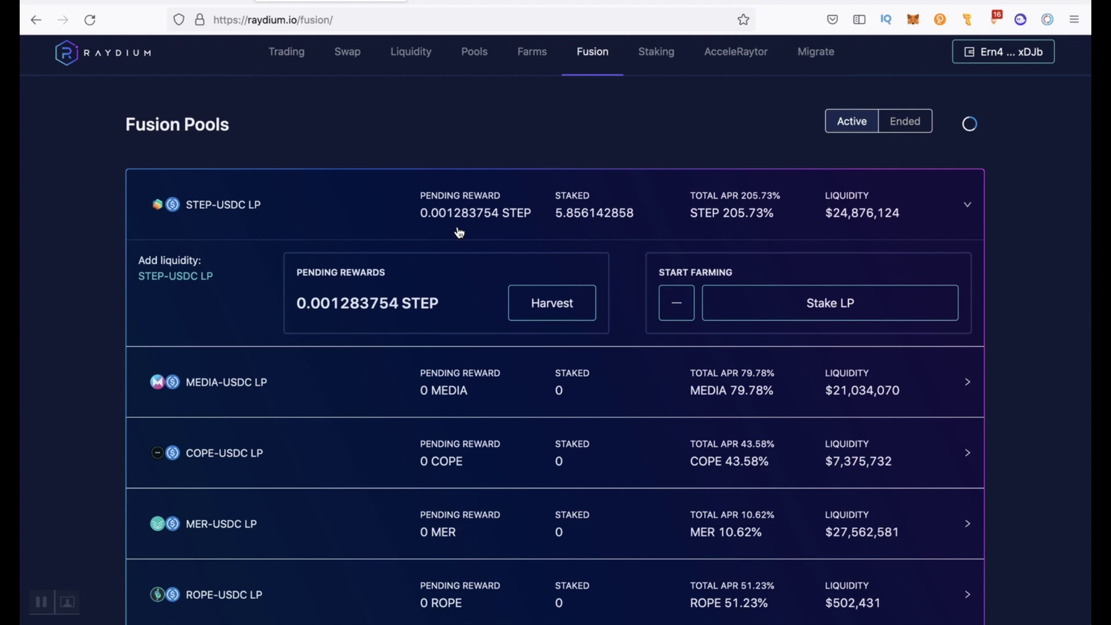
{"action": "scroll", "coordinate": [476, 127], "scroll_direction": "up", "scroll_amount": 1}
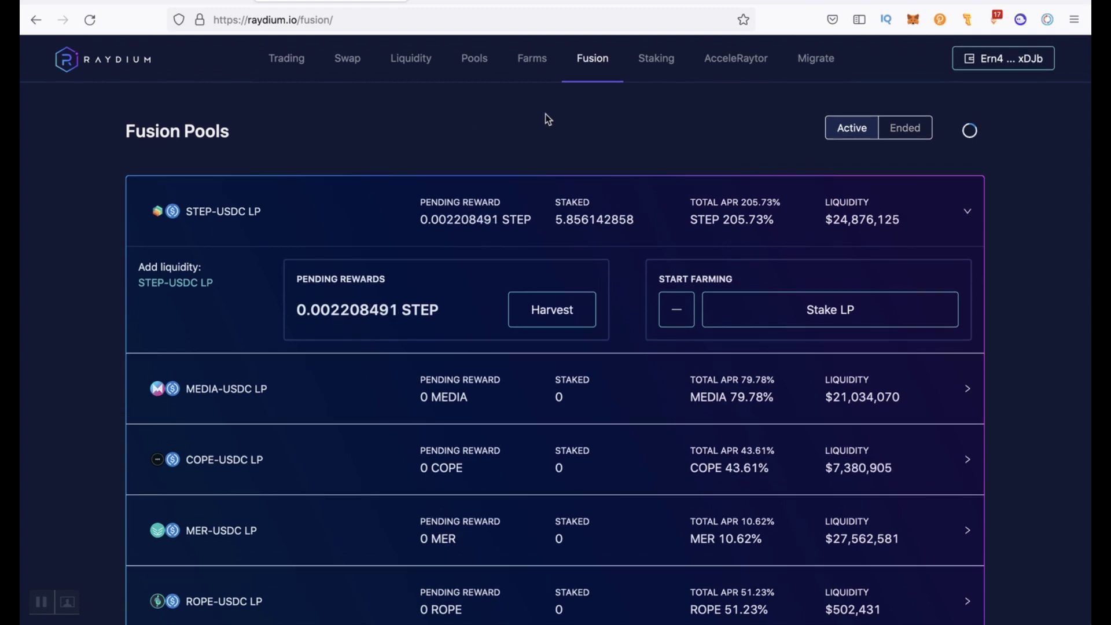
{"action": "left_click", "coordinate": [533, 60]}
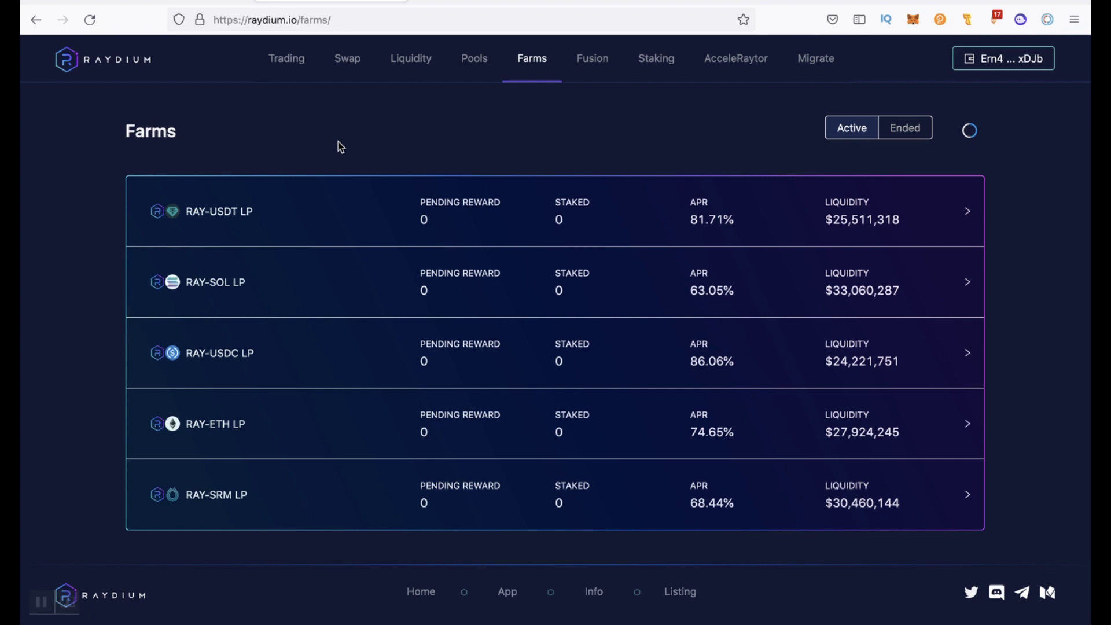
{"action": "left_click", "coordinate": [649, 64]}
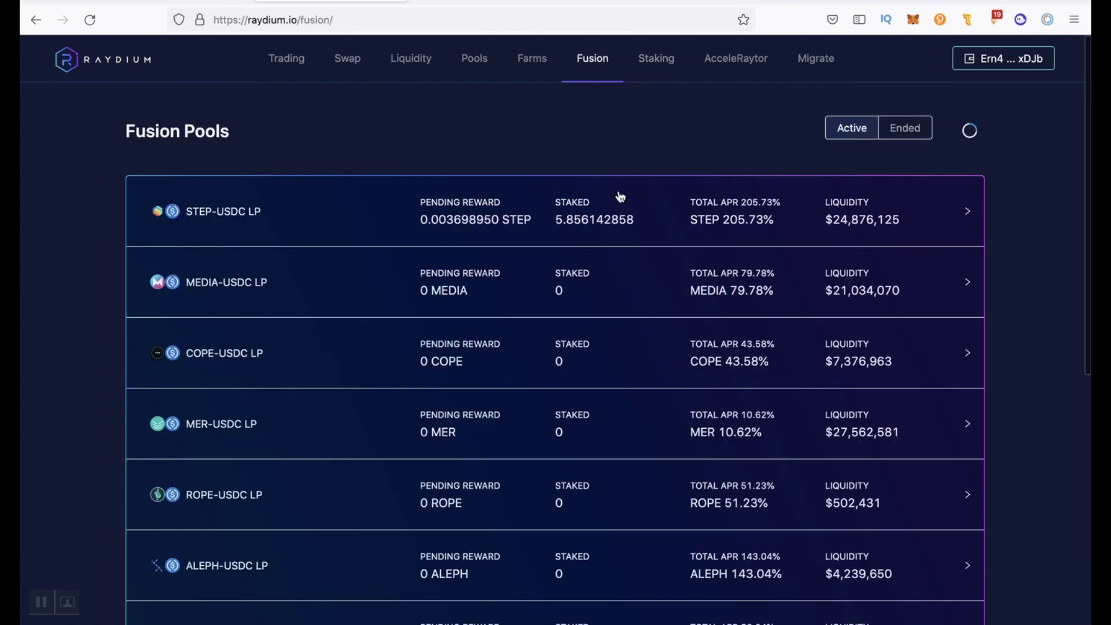
Unstake all 5.856142858 STEP-USDC LP tokens from Fusion and check the wallet balances
{"action": "left_click", "coordinate": [614, 203]}
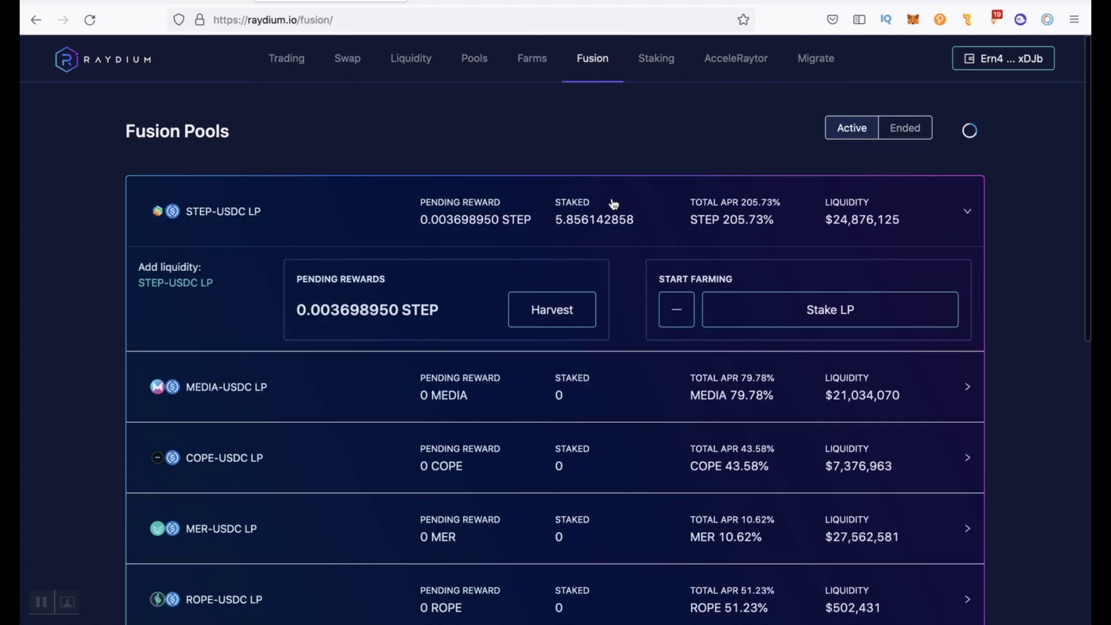
{"action": "left_click", "coordinate": [677, 313]}
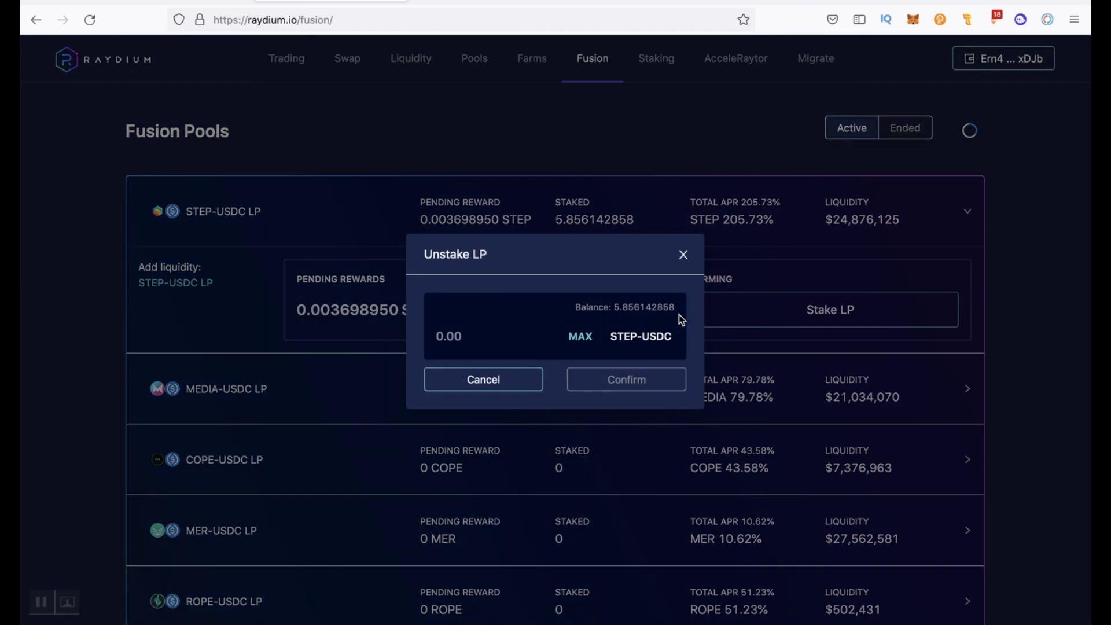
{"action": "left_click", "coordinate": [579, 335]}
{"action": "left_click", "coordinate": [605, 380]}
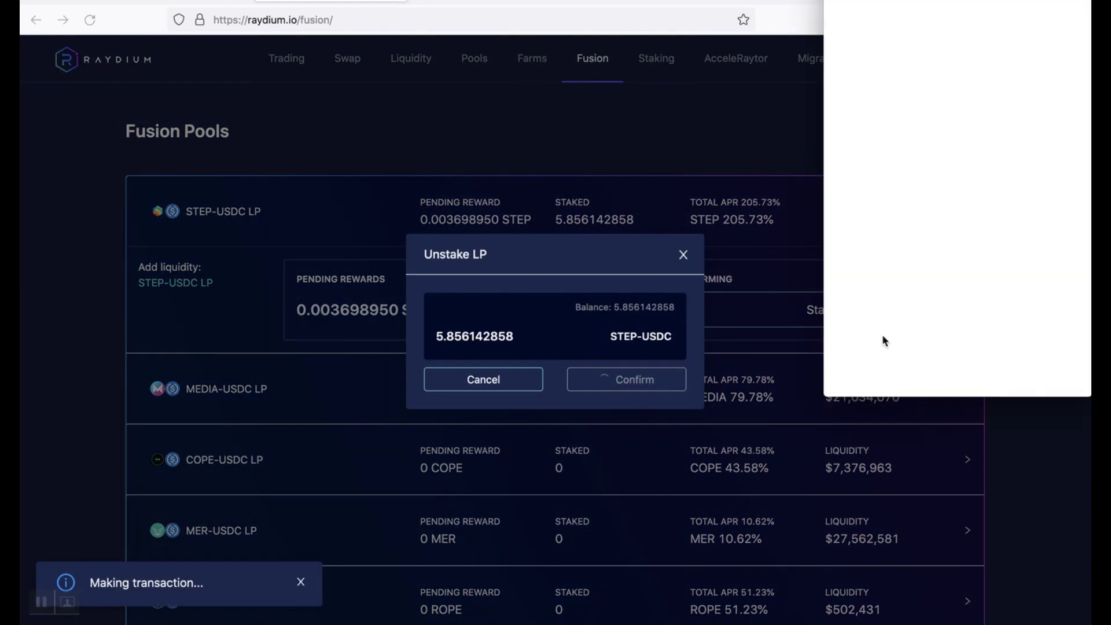
{"action": "left_click", "coordinate": [1024, 366]}
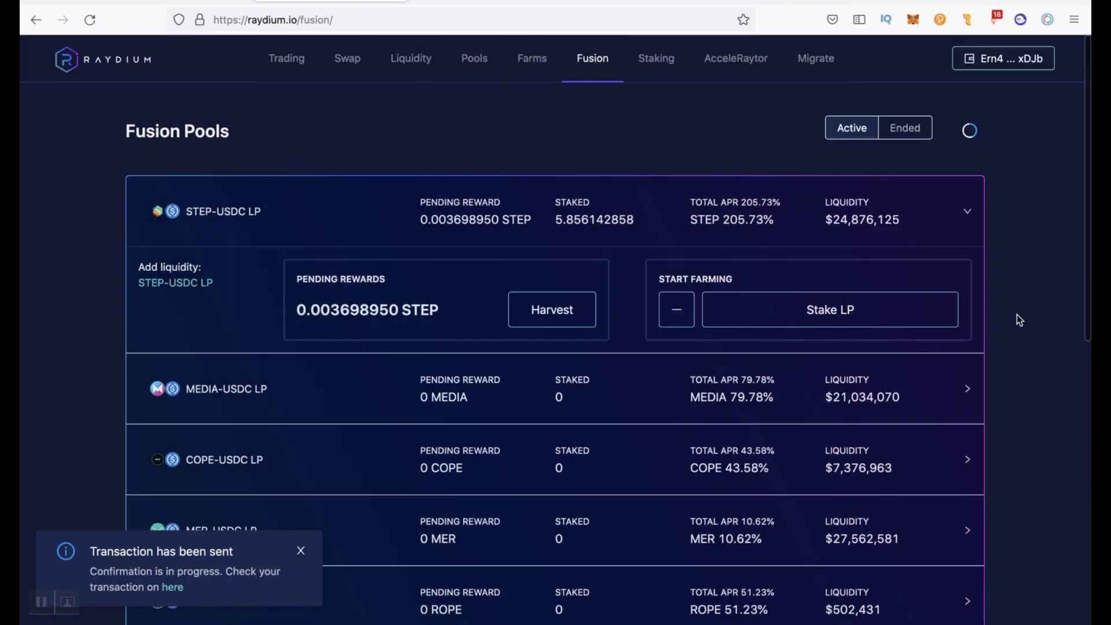
{"action": "left_click", "coordinate": [1020, 19]}
{"action": "scroll", "coordinate": [928, 287], "scroll_direction": "down", "scroll_amount": 4}
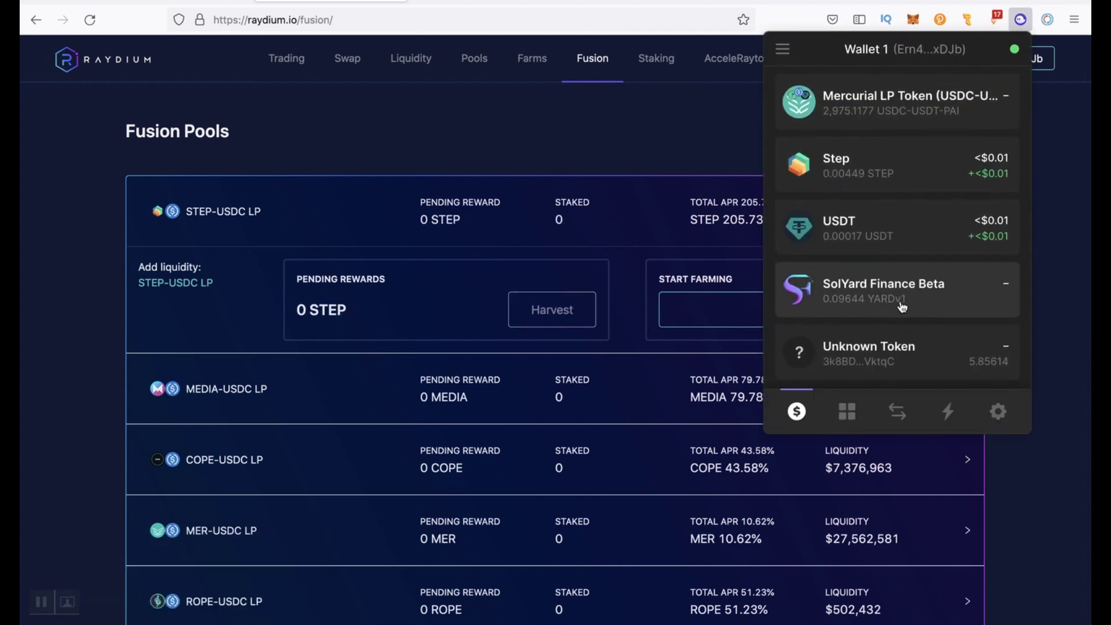
{"action": "left_click", "coordinate": [1038, 320]}
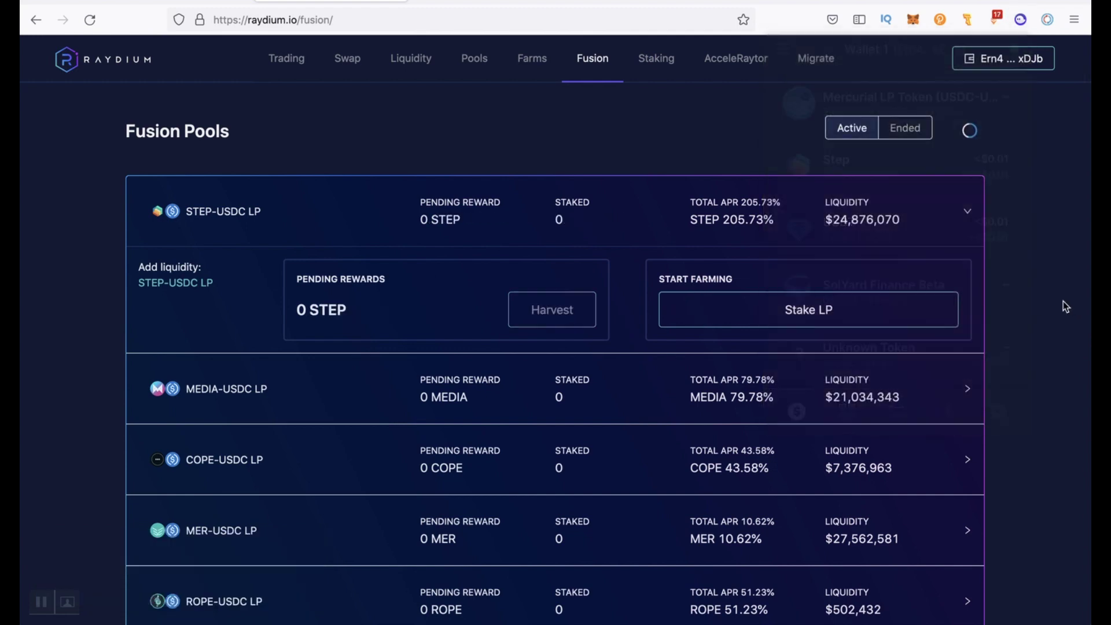
Remove the full STEP-USDC liquidity, returning 166.73963 STEP and 42.12987 USDC to the wallet
{"action": "left_click", "coordinate": [411, 58]}
{"action": "scroll", "coordinate": [859, 384], "scroll_direction": "down", "scroll_amount": 3}
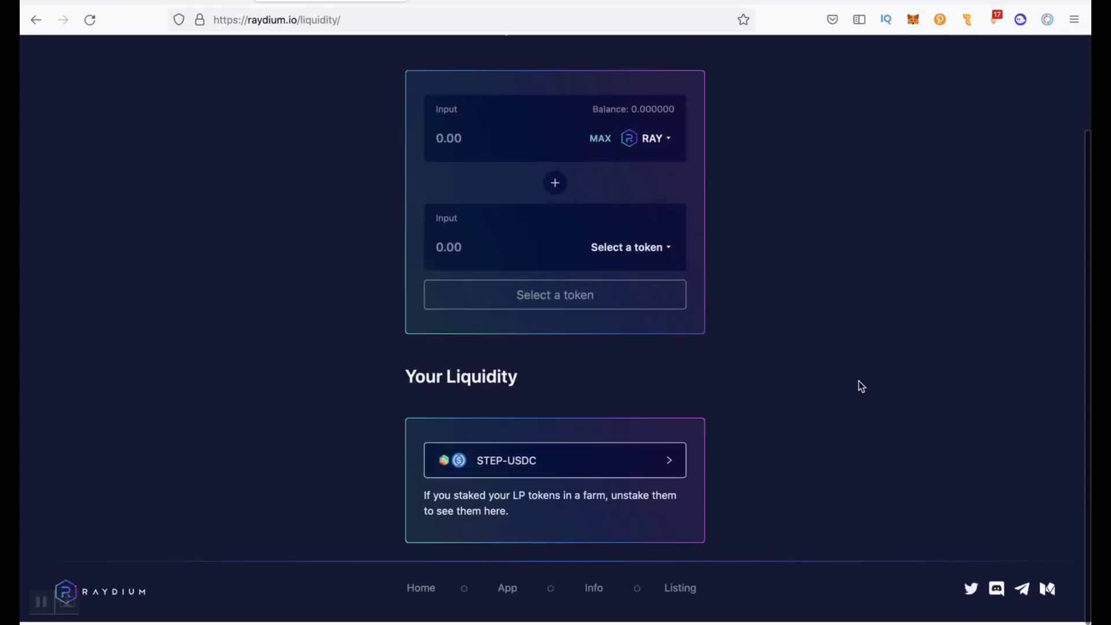
{"action": "left_click", "coordinate": [621, 458]}
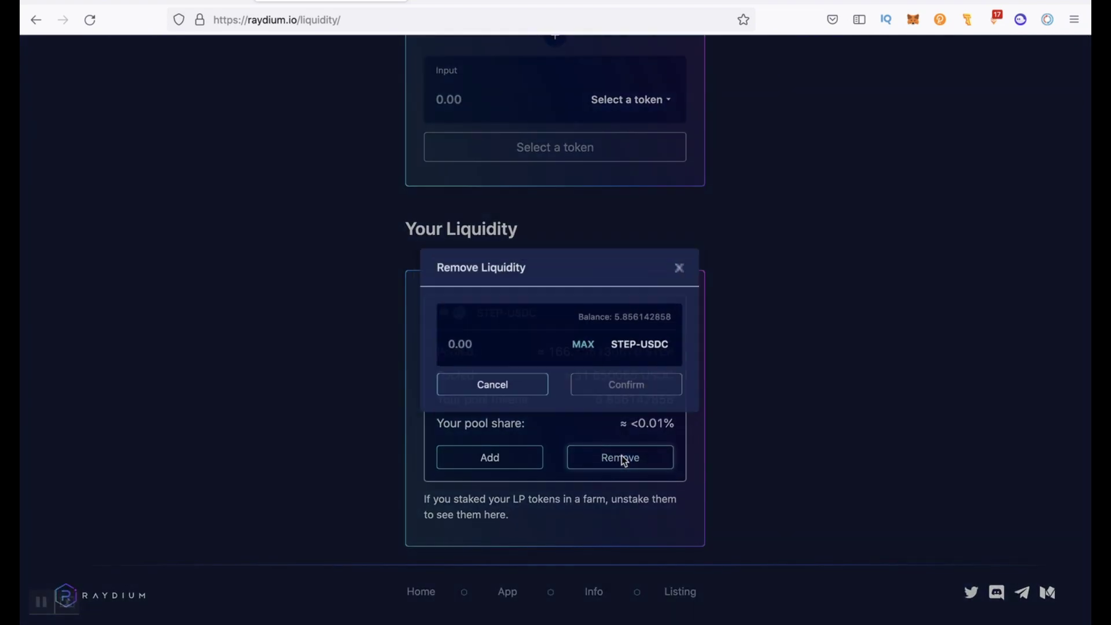
{"action": "left_click", "coordinate": [584, 342]}
{"action": "left_click", "coordinate": [597, 379]}
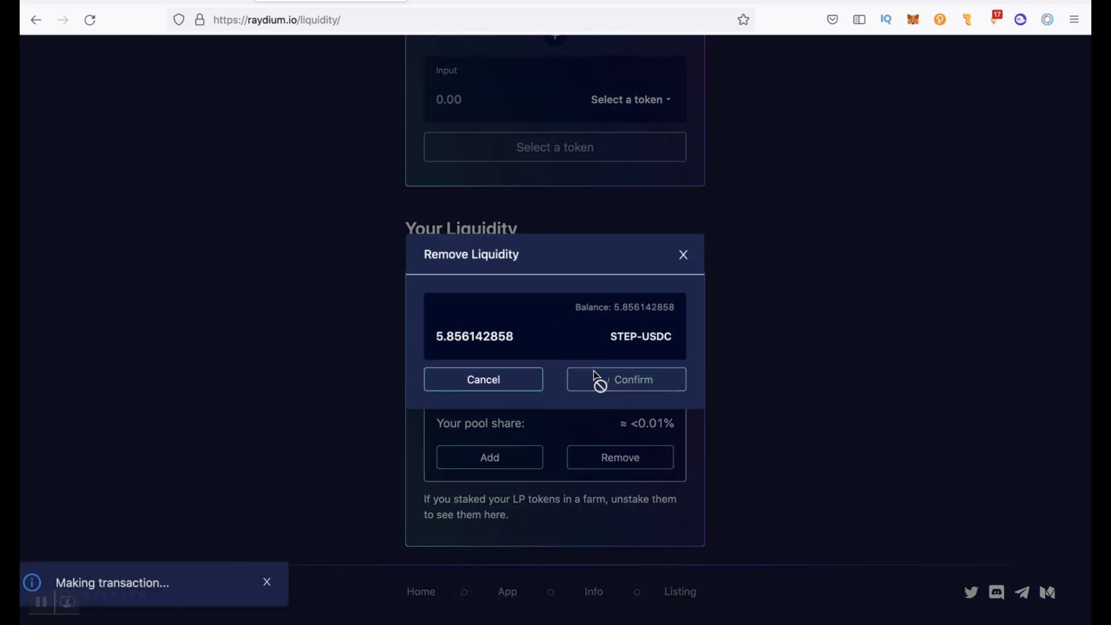
{"action": "left_click", "coordinate": [984, 374]}
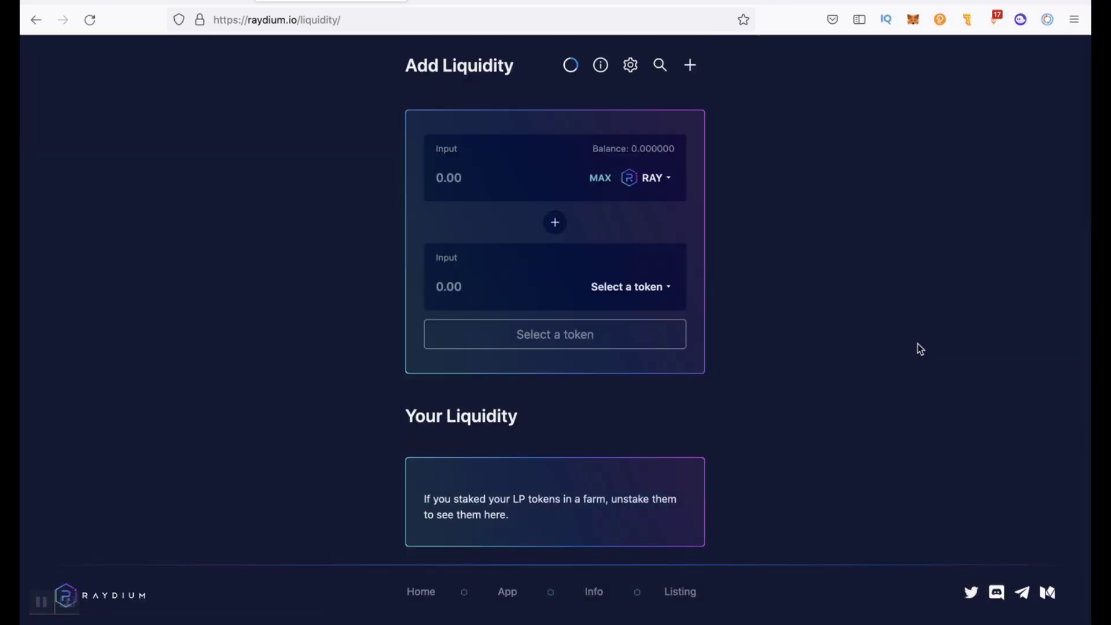
{"action": "left_click", "coordinate": [1021, 19]}
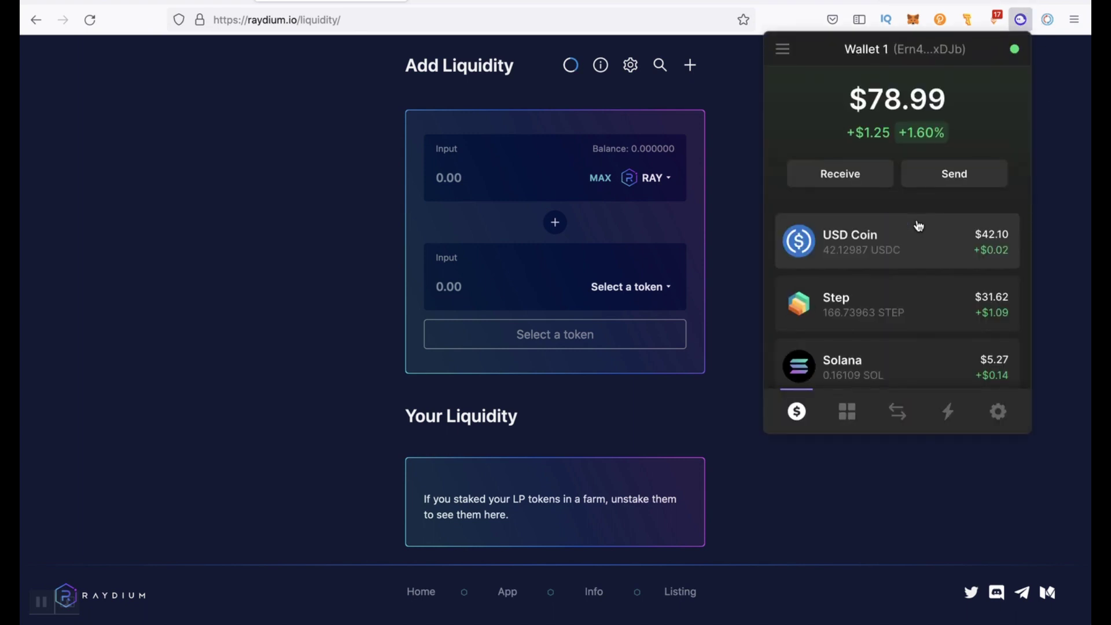
{"action": "scroll", "coordinate": [903, 191], "scroll_direction": "down", "scroll_amount": 2}
{"action": "scroll", "coordinate": [901, 183], "scroll_direction": "down", "scroll_amount": 1}
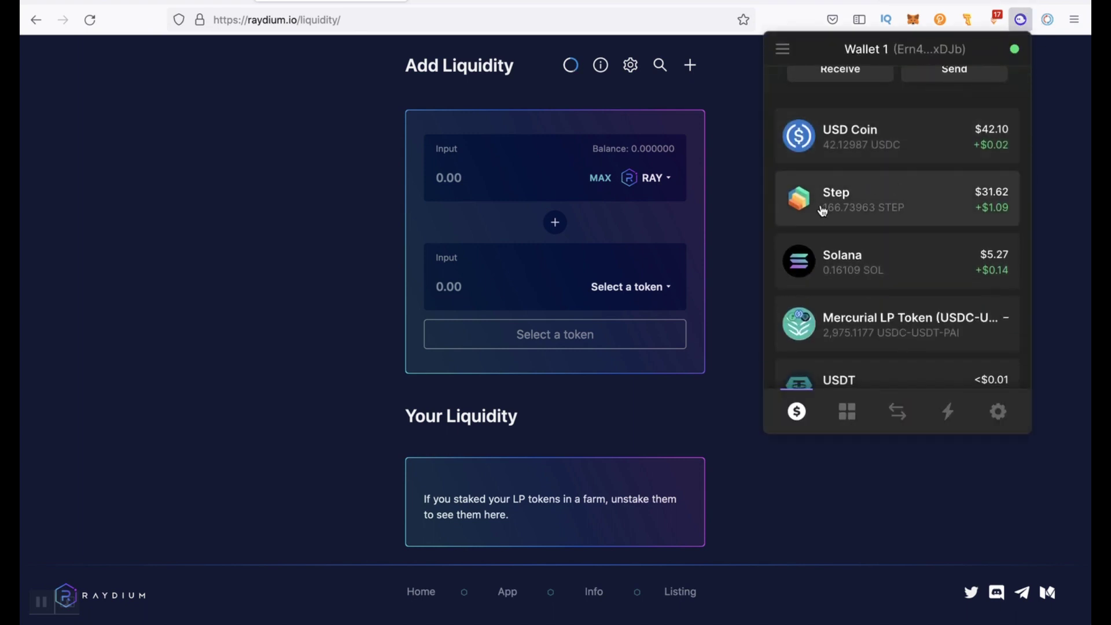
{"action": "left_click", "coordinate": [1044, 217]}
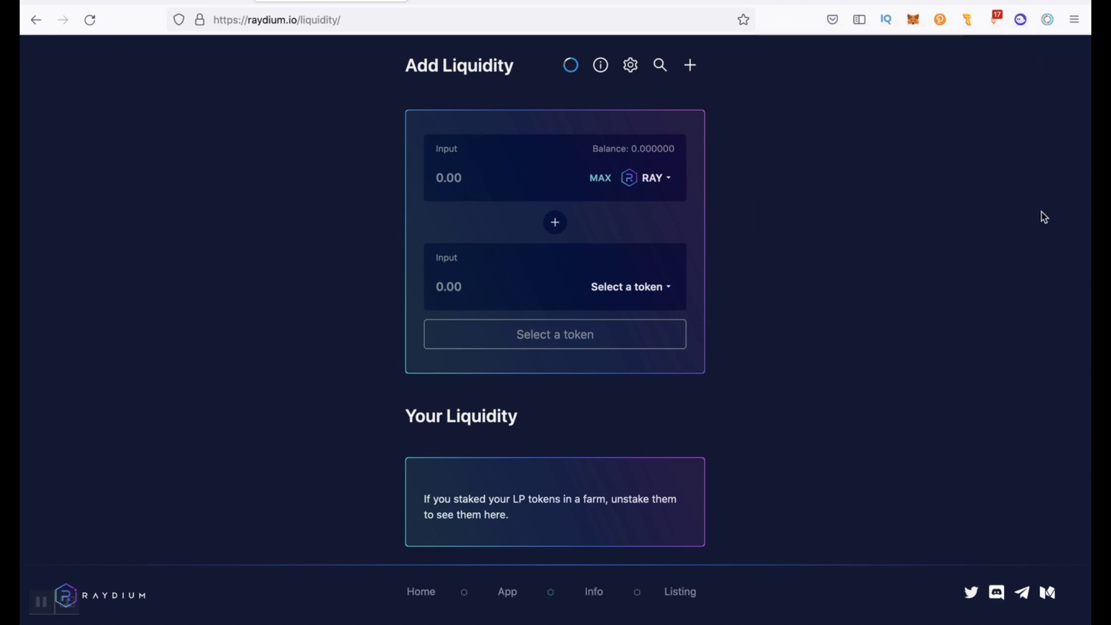